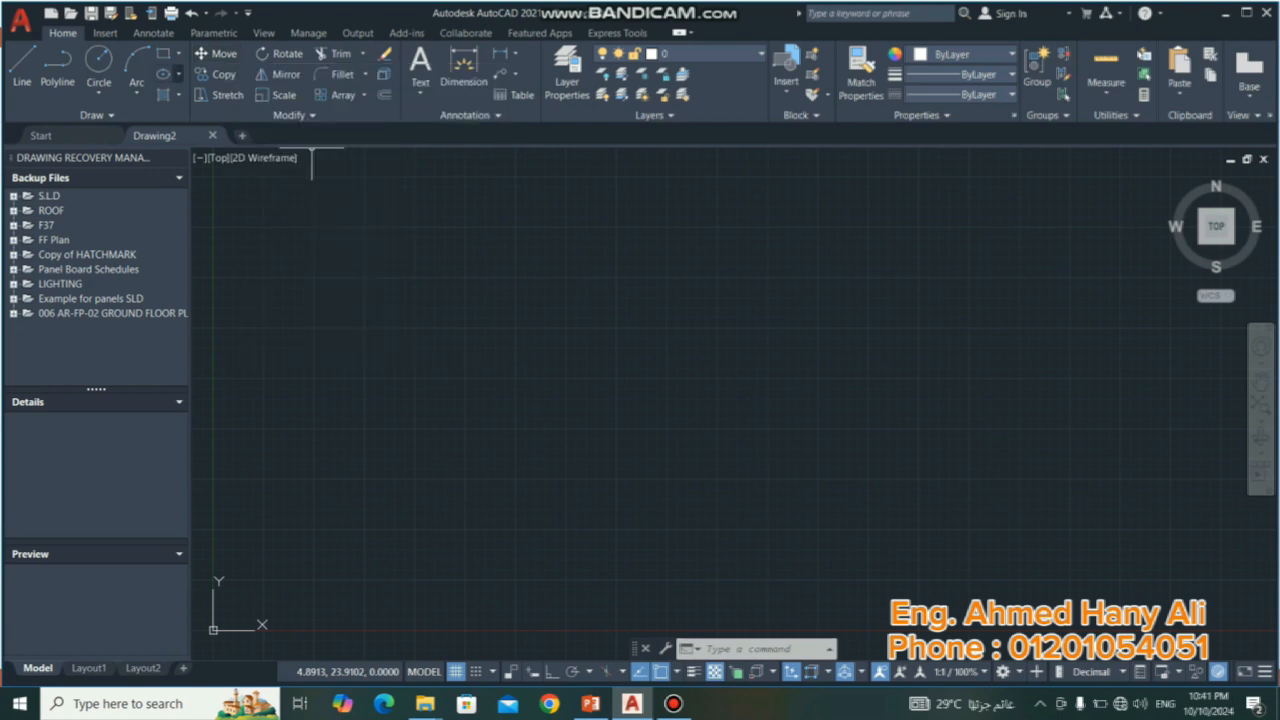
Draw a circle centred at about (11.44, 19.19) in the upper part of the drawing.
click(98, 60)
click(444, 243)
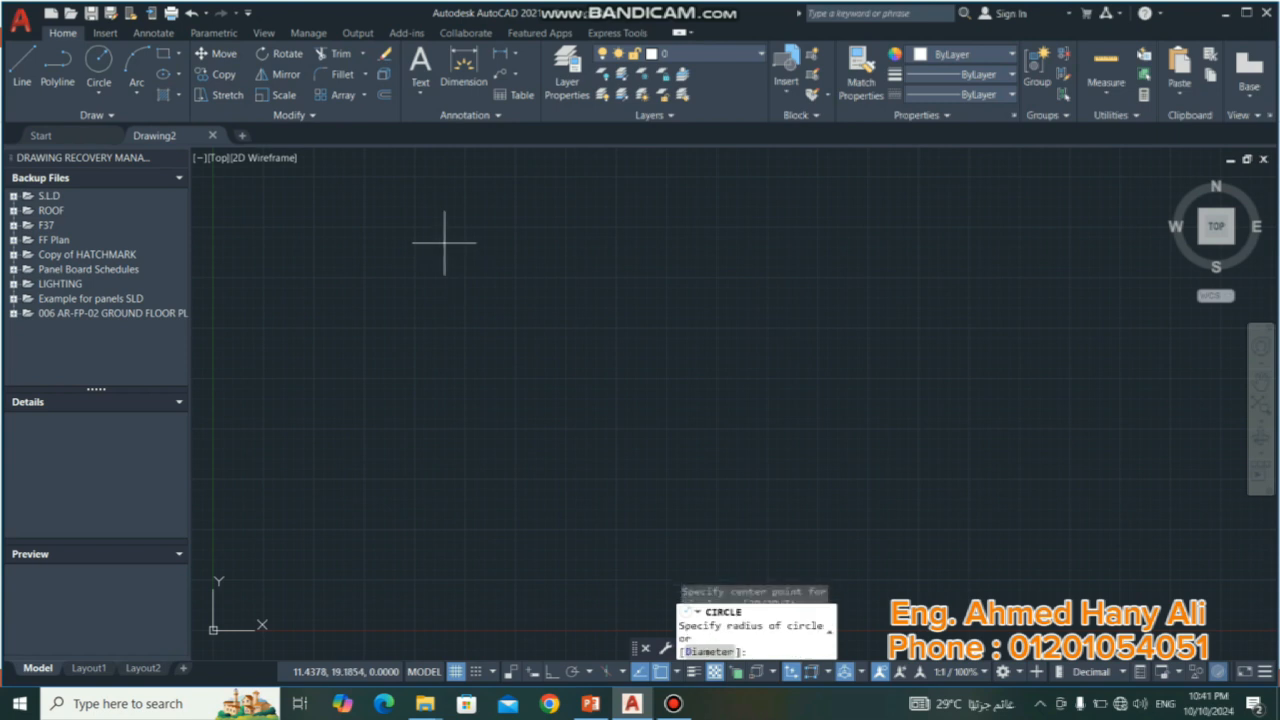
click(458, 298)
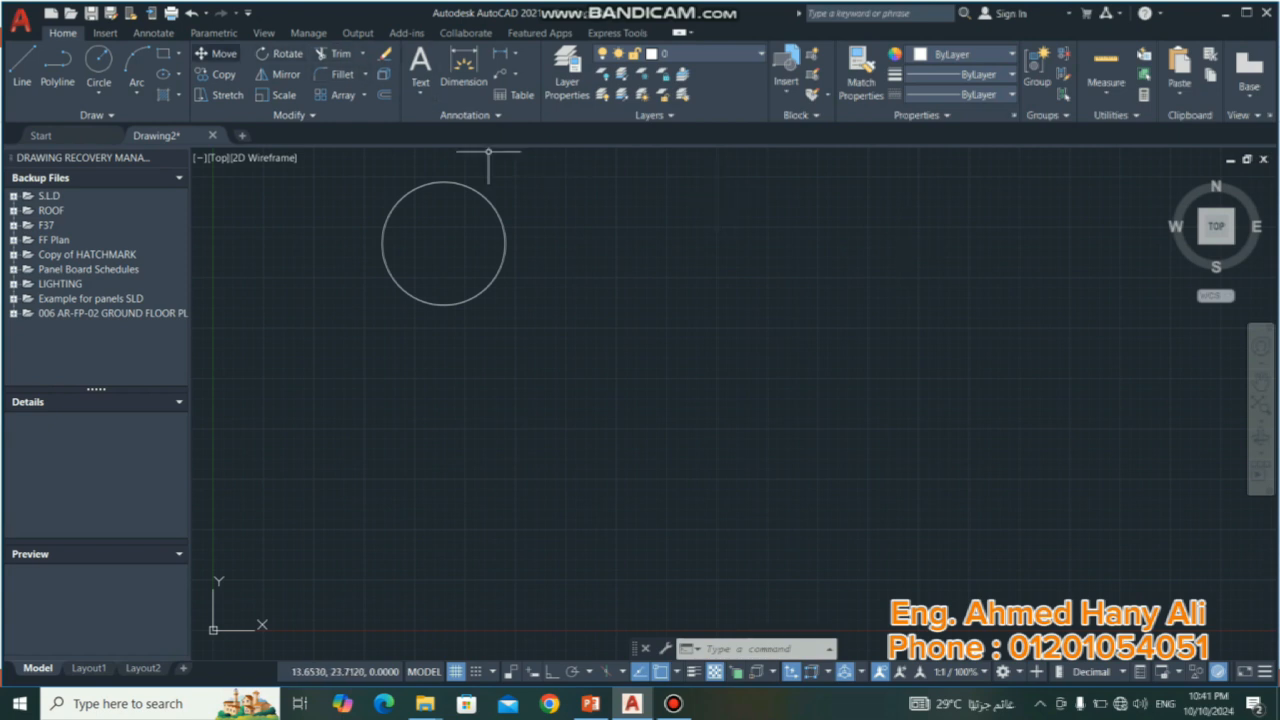
Move the circle by its centre to about (38.5, 18.9), near the drawing's upper-right area.
click(218, 53)
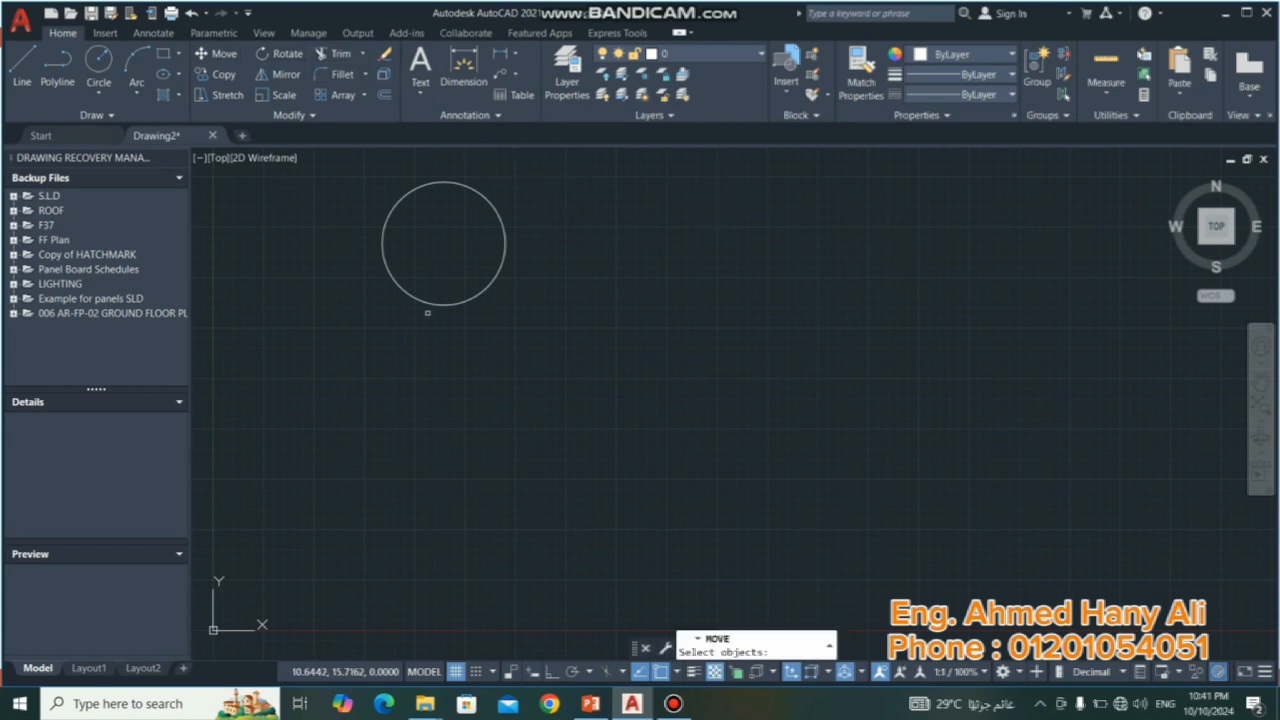
click(428, 302)
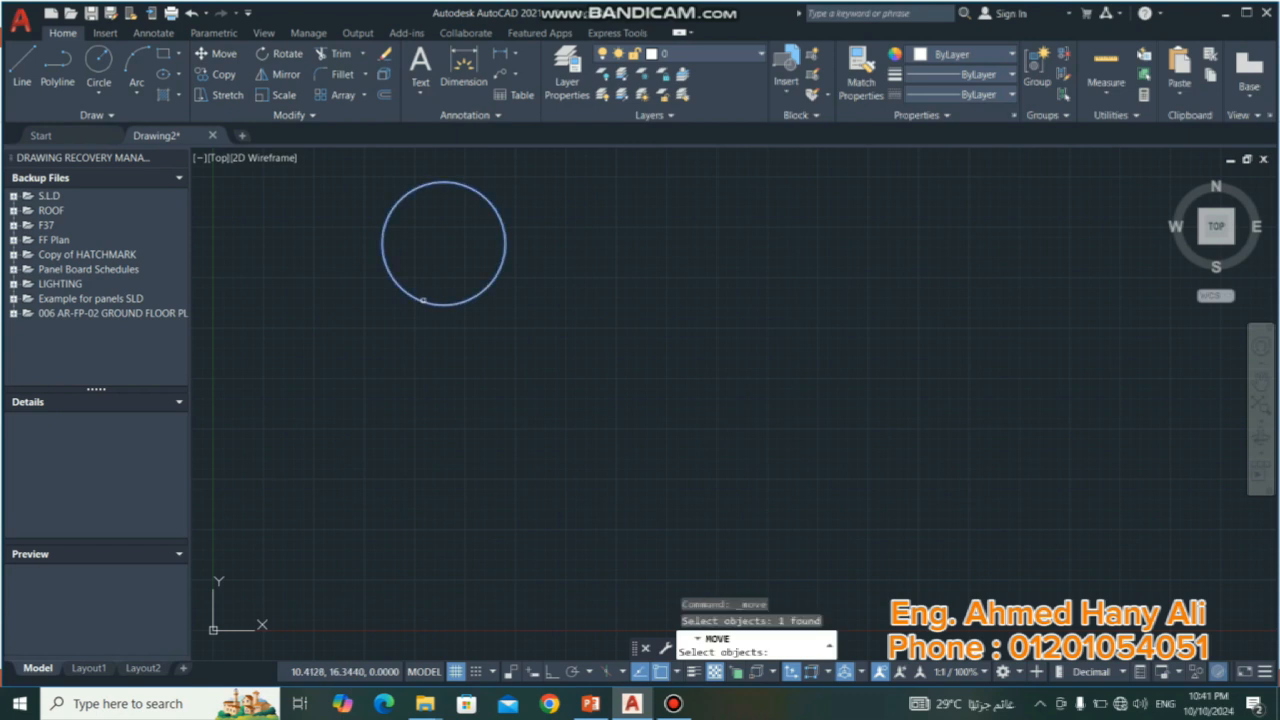
key(Return)
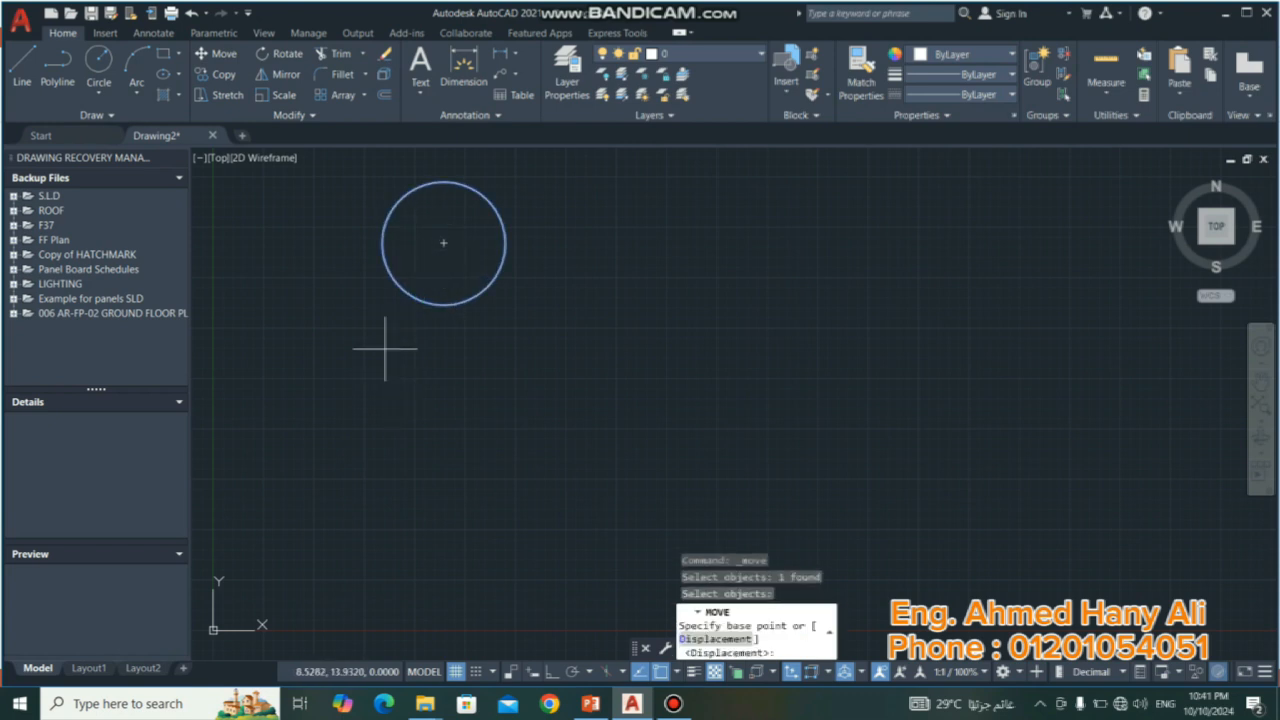
click(446, 242)
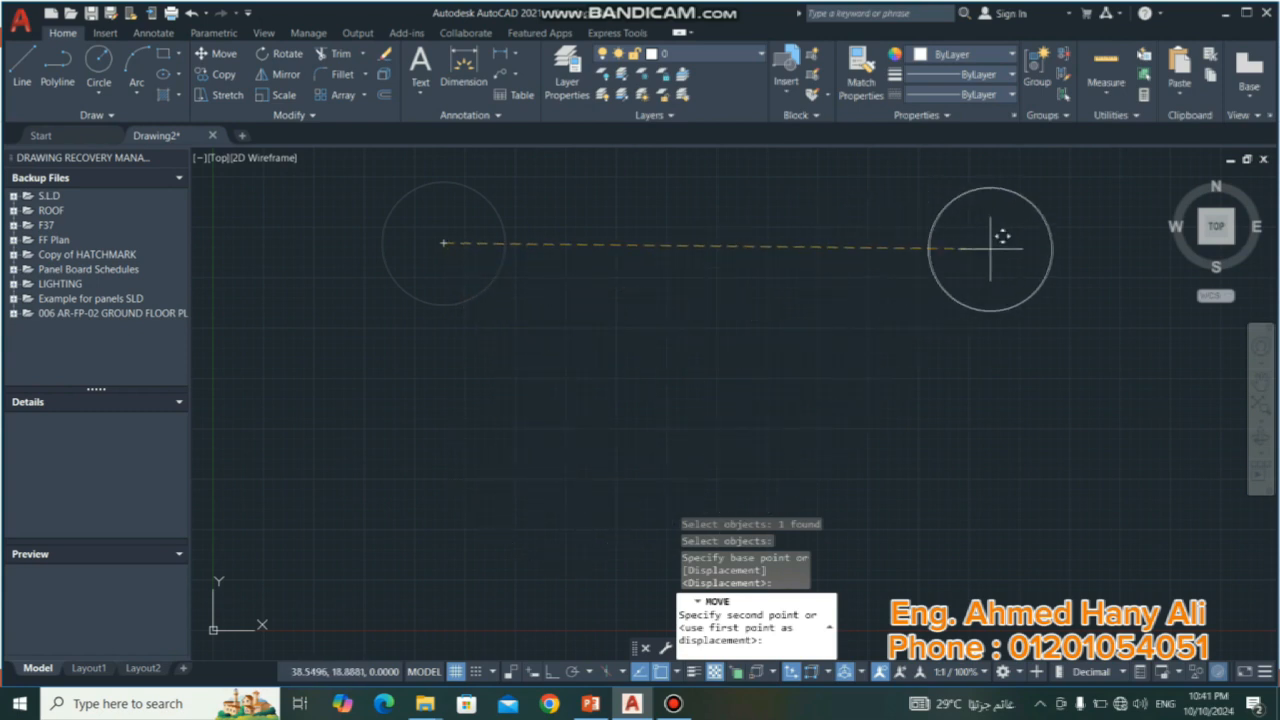
click(990, 248)
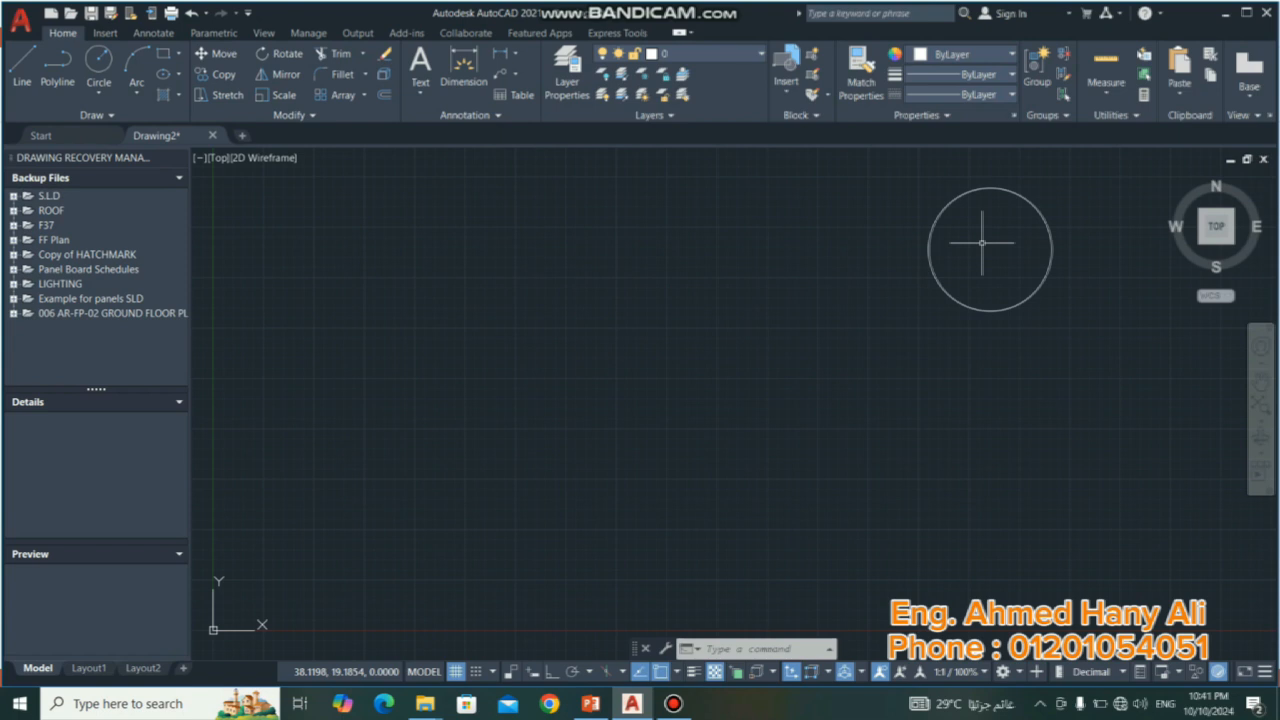
Move the circle about 28 units at 180°, using its lower quadrant as the base point.
text(m)
key(Return)
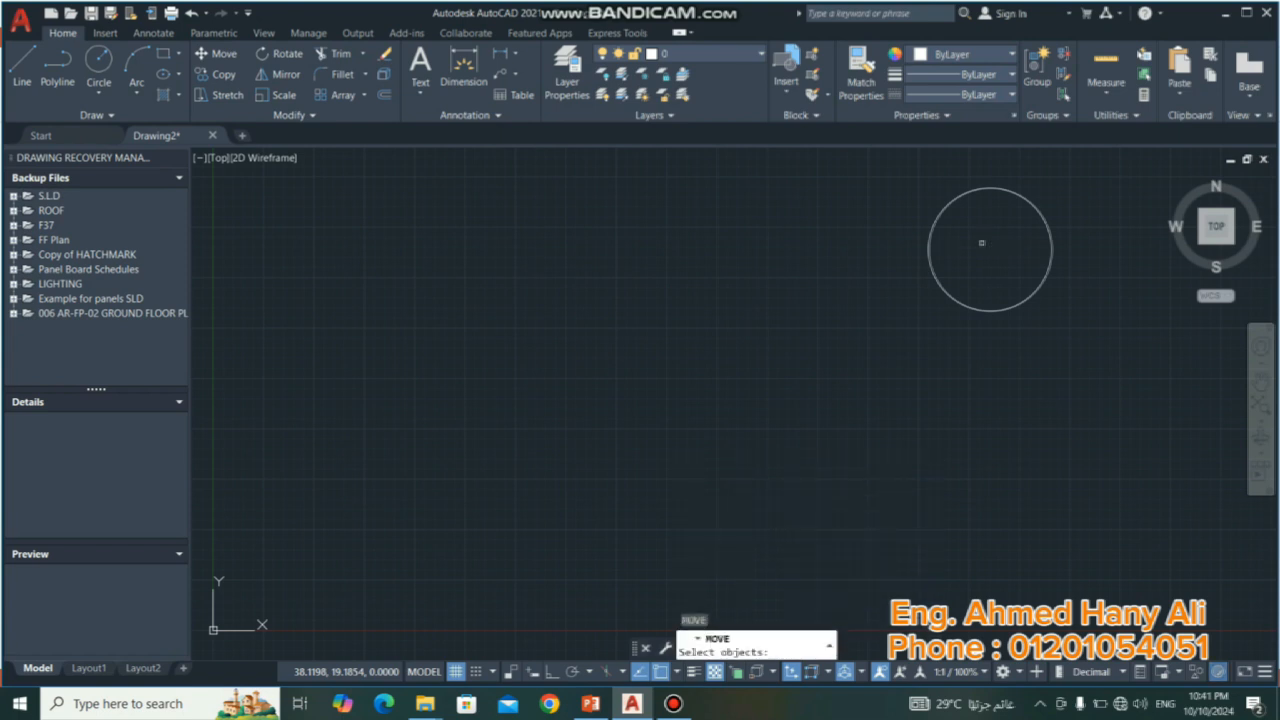
click(931, 263)
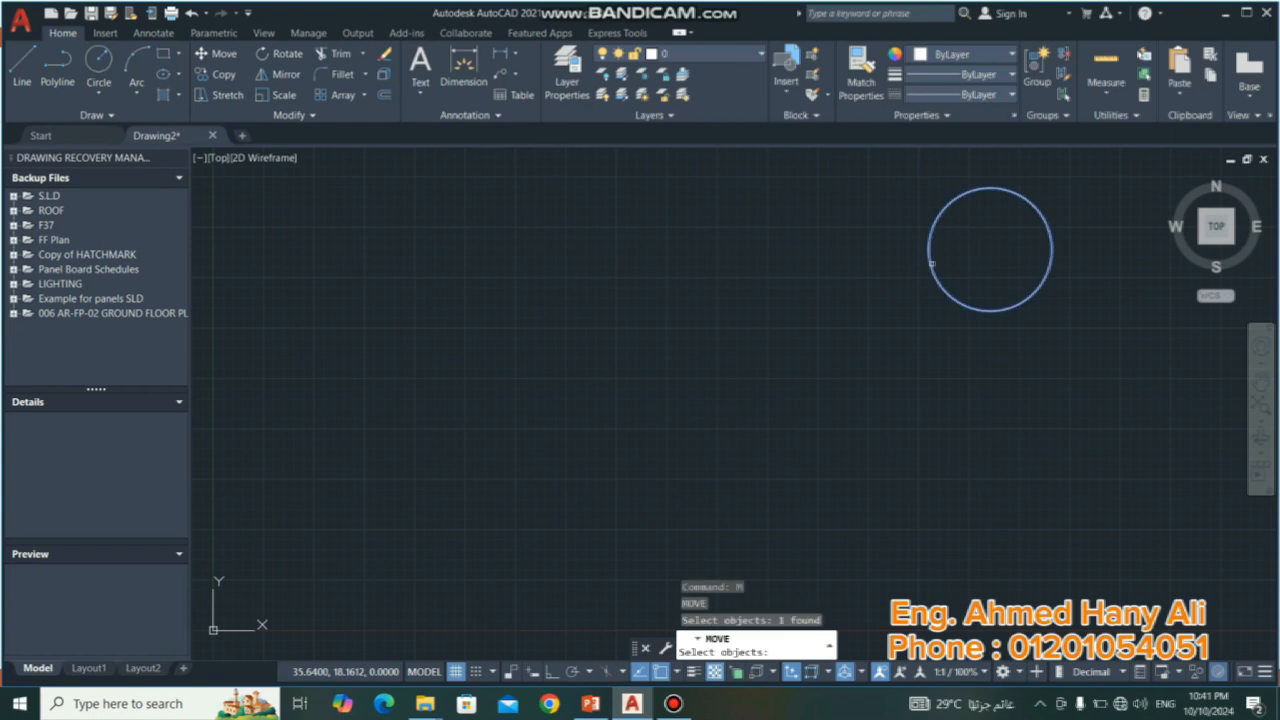
key(Return)
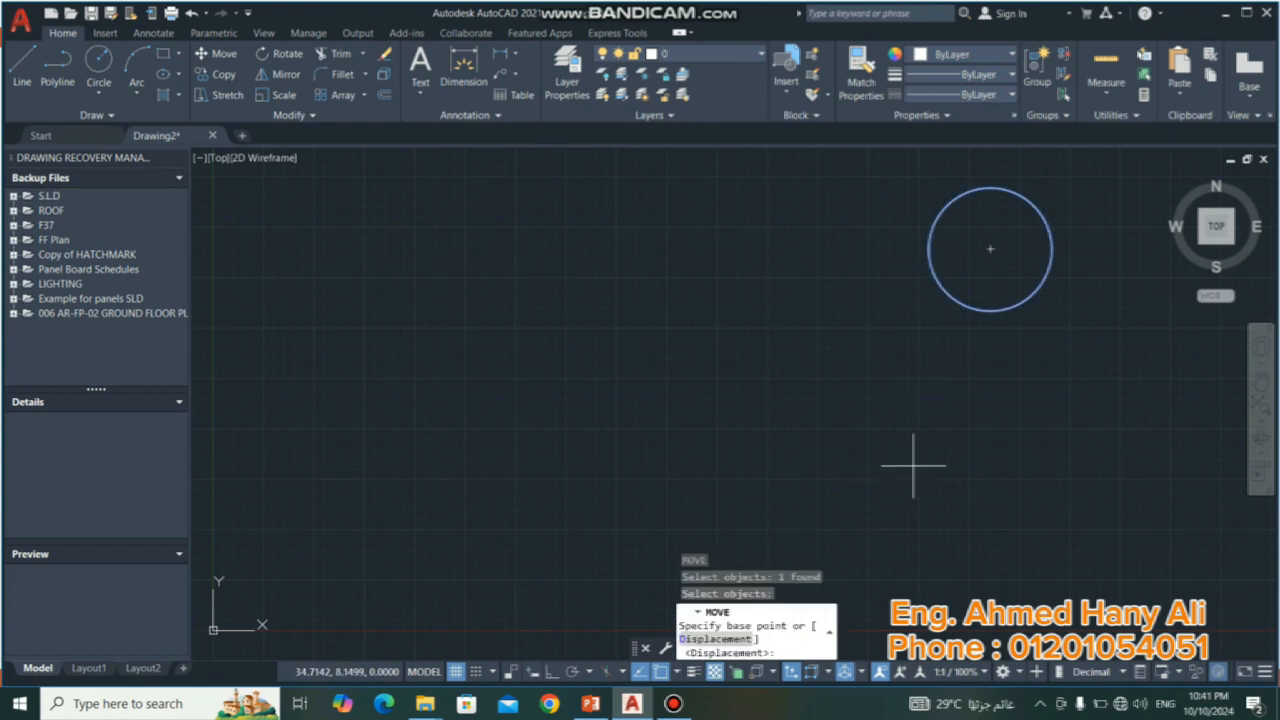
click(990, 310)
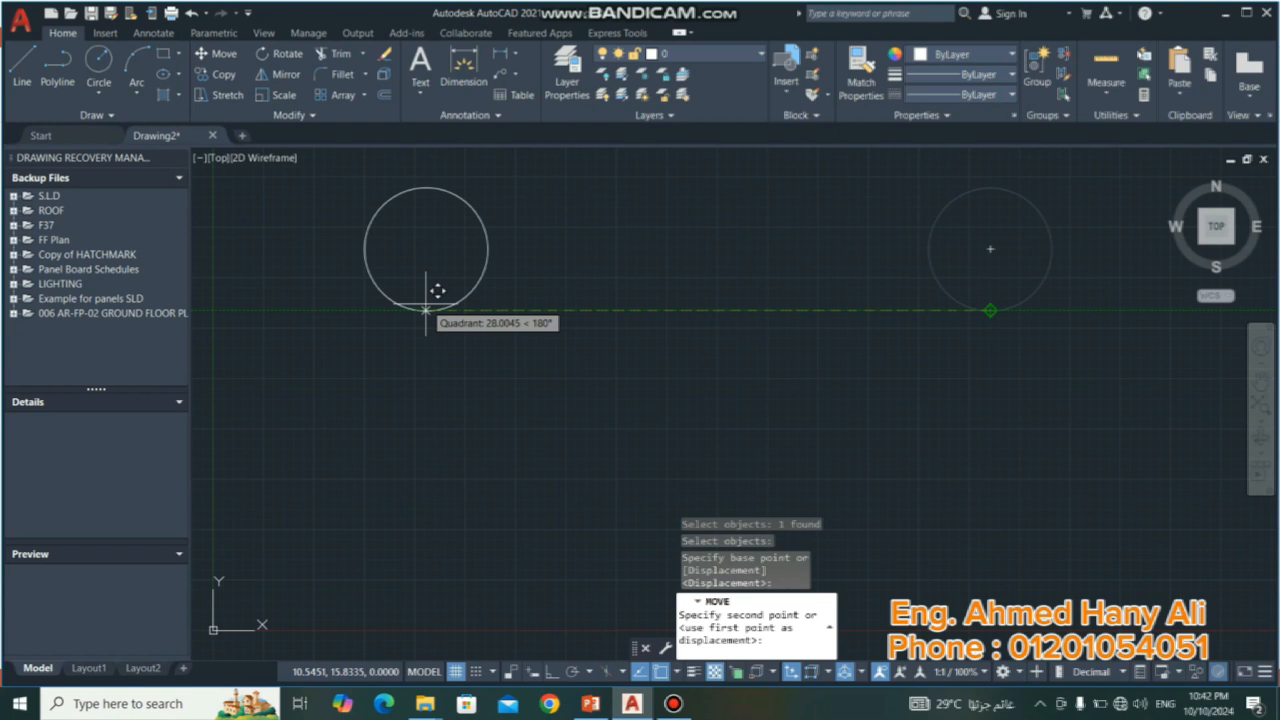
click(426, 310)
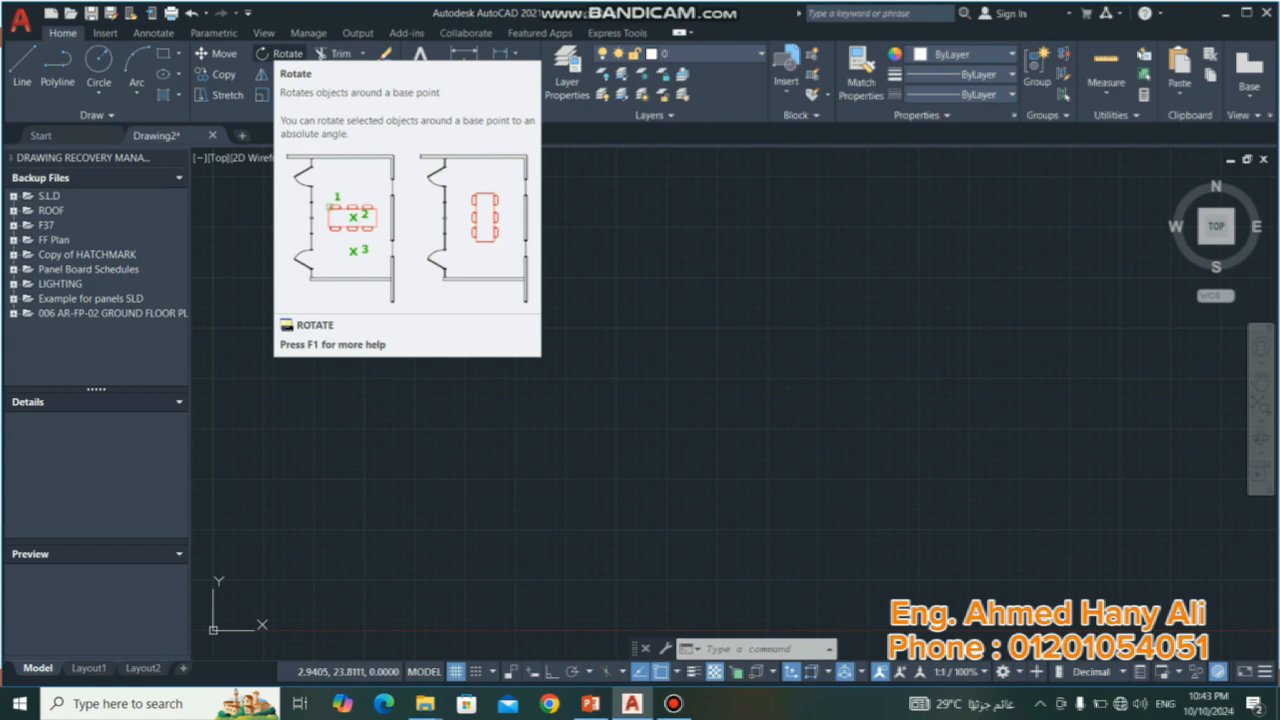
With Ortho mode on, draw a horizontal line about 15.3 units long across the circle, extending past both sides.
click(22, 68)
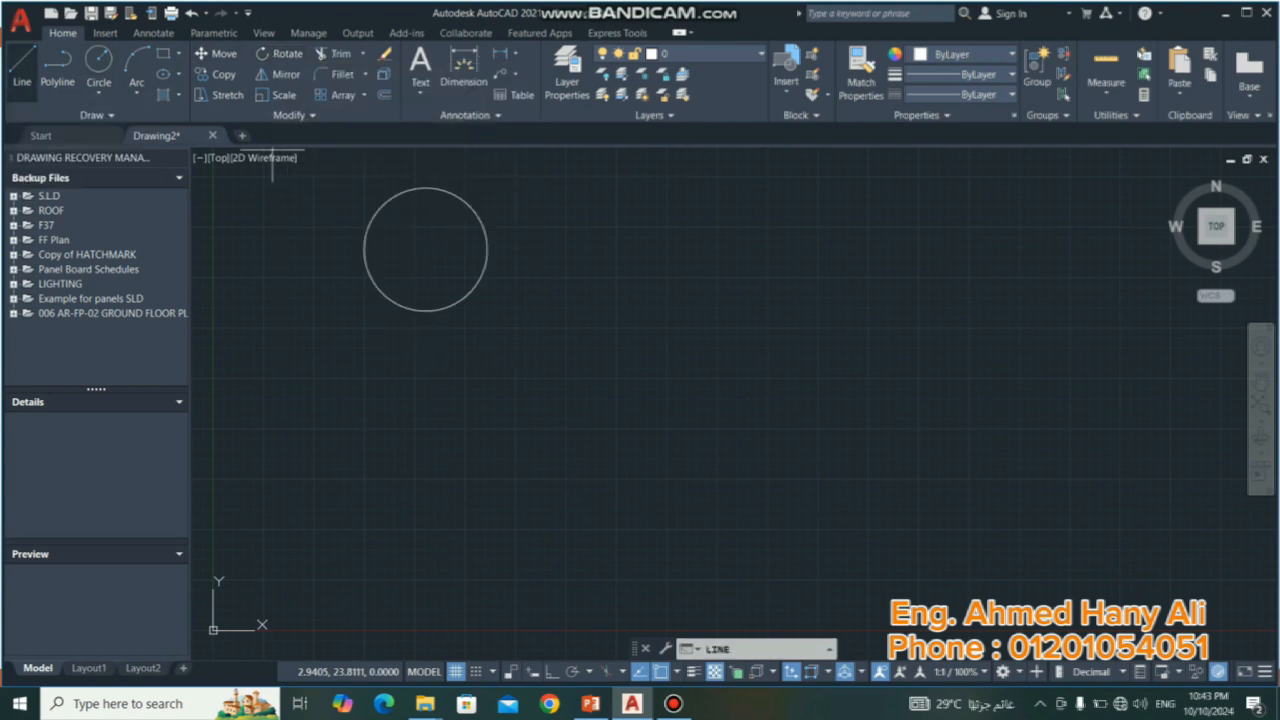
click(551, 671)
click(314, 251)
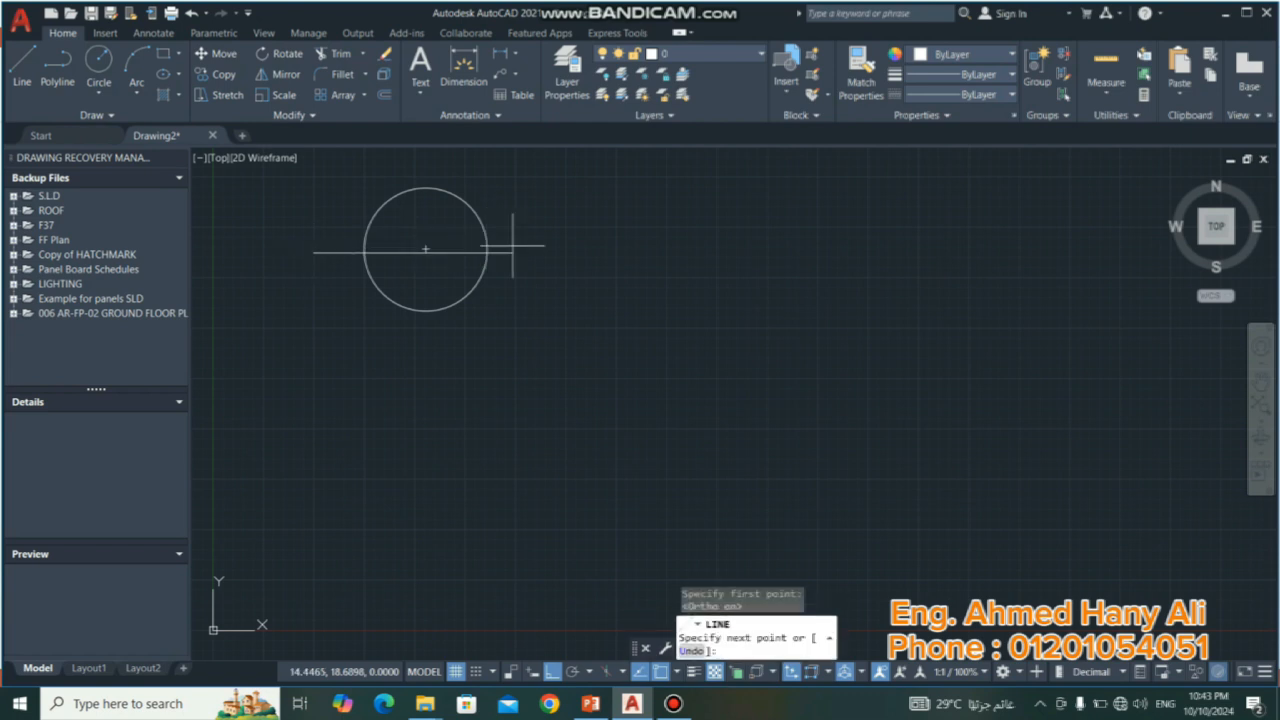
click(622, 252)
right_click(622, 258)
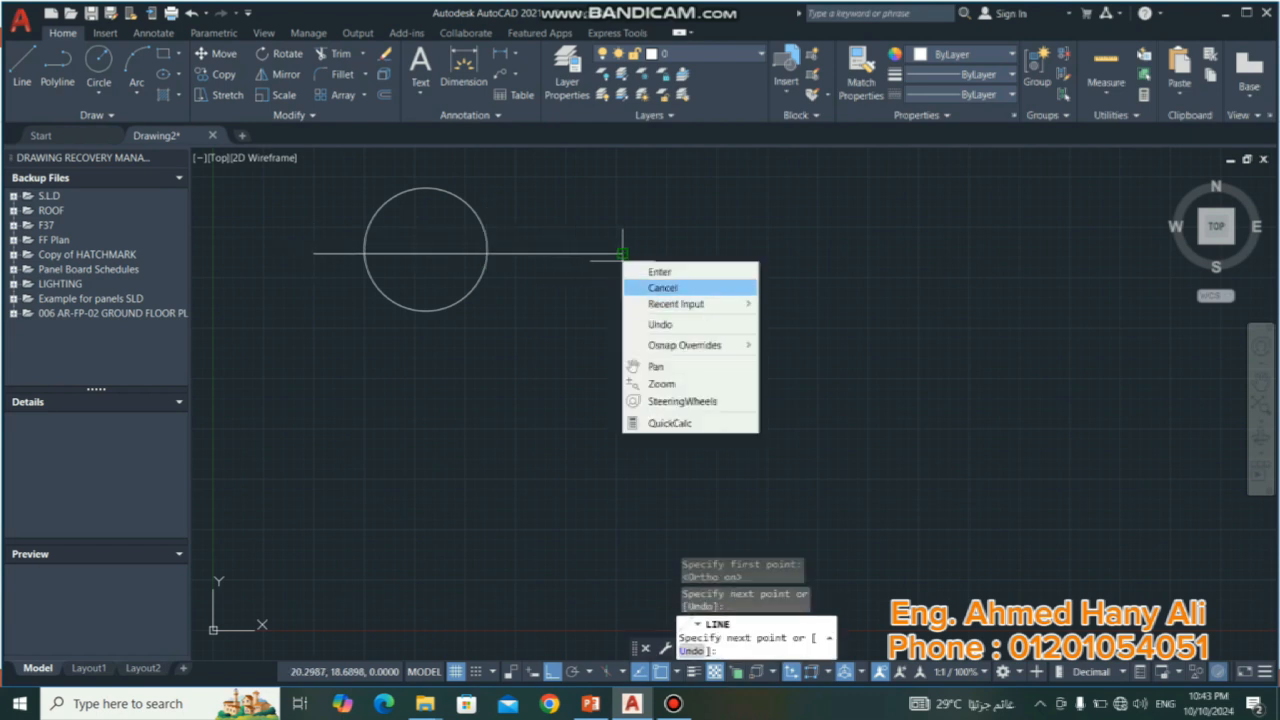
click(680, 288)
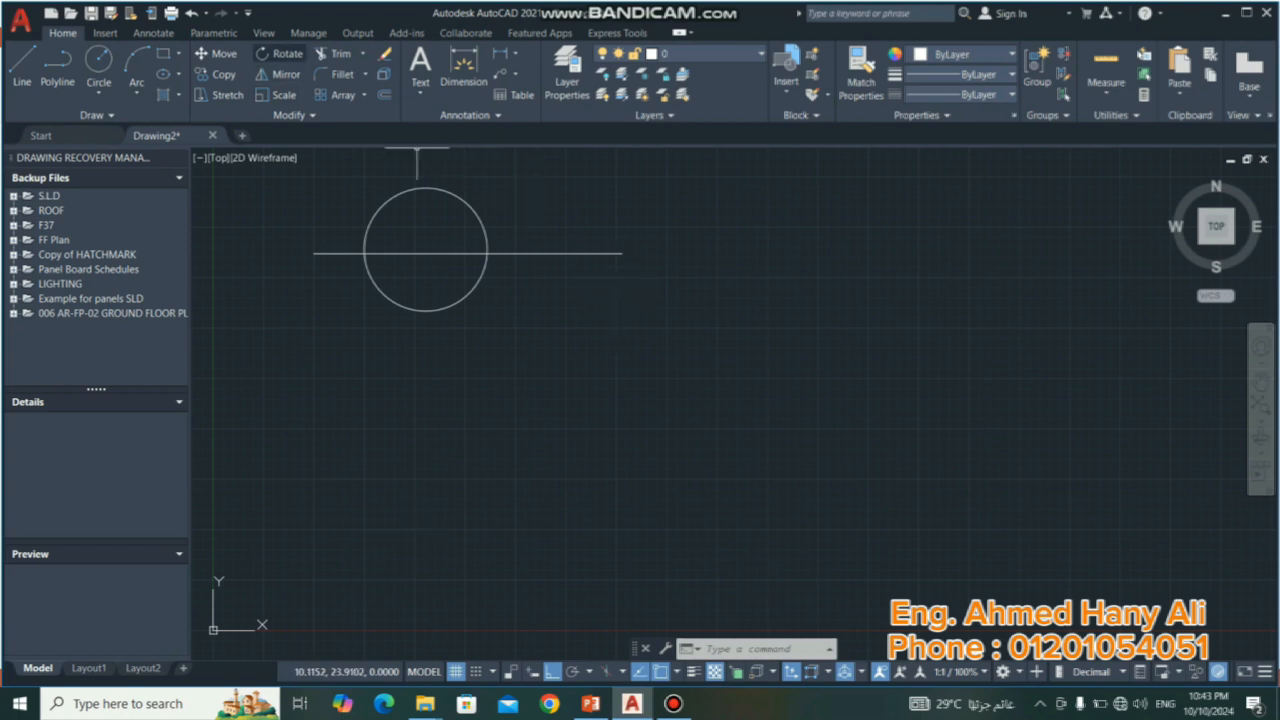
Rotate the horizontal line by 270° about its left endpoint so it points straight down.
click(281, 81)
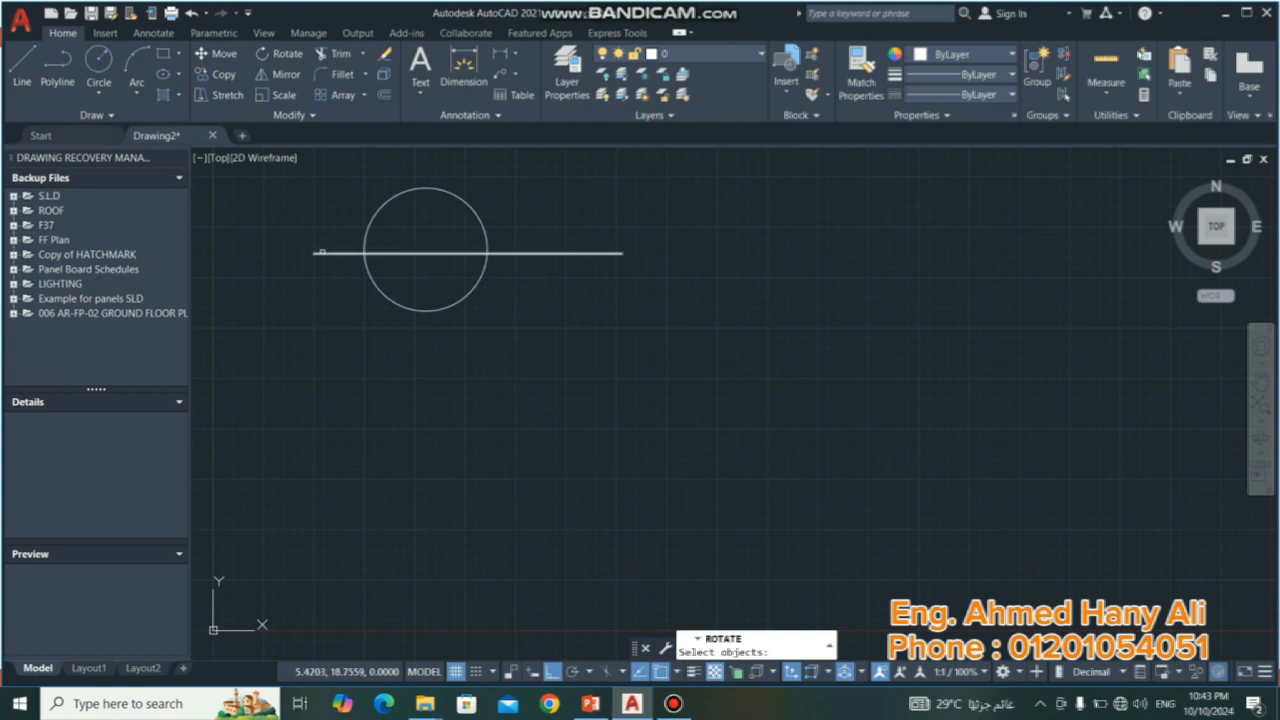
click(322, 253)
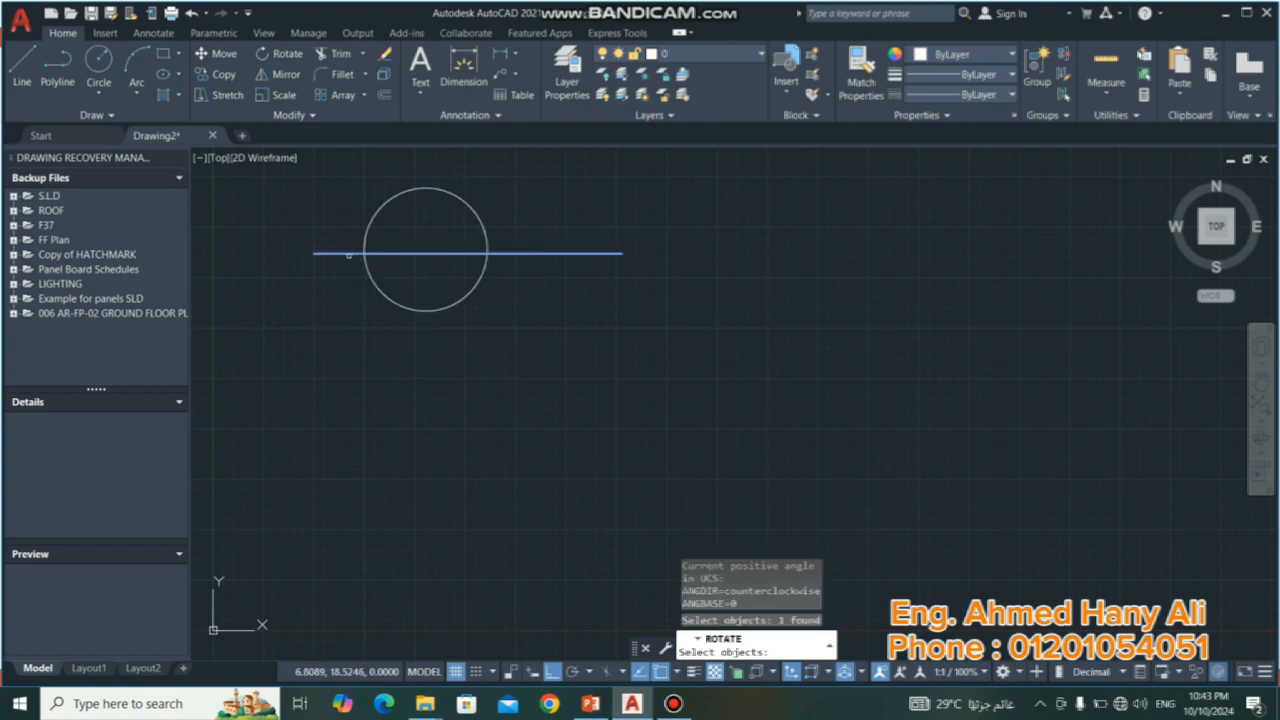
key(Return)
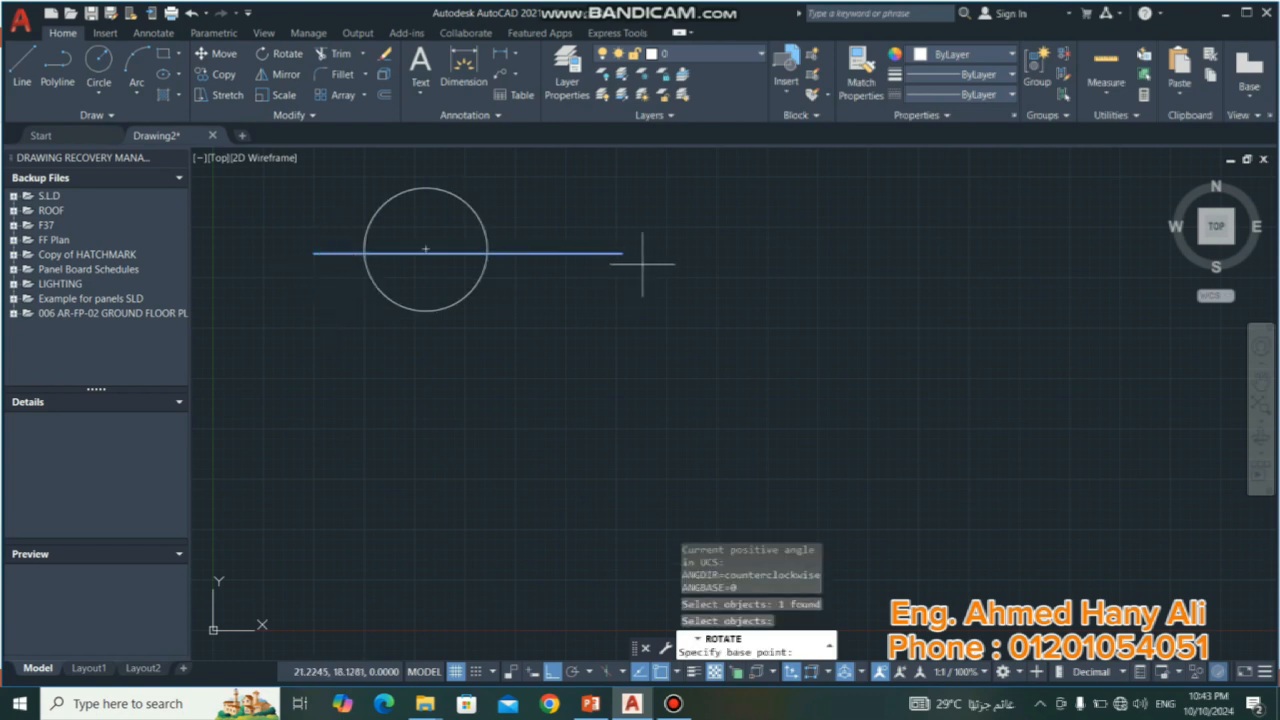
click(322, 253)
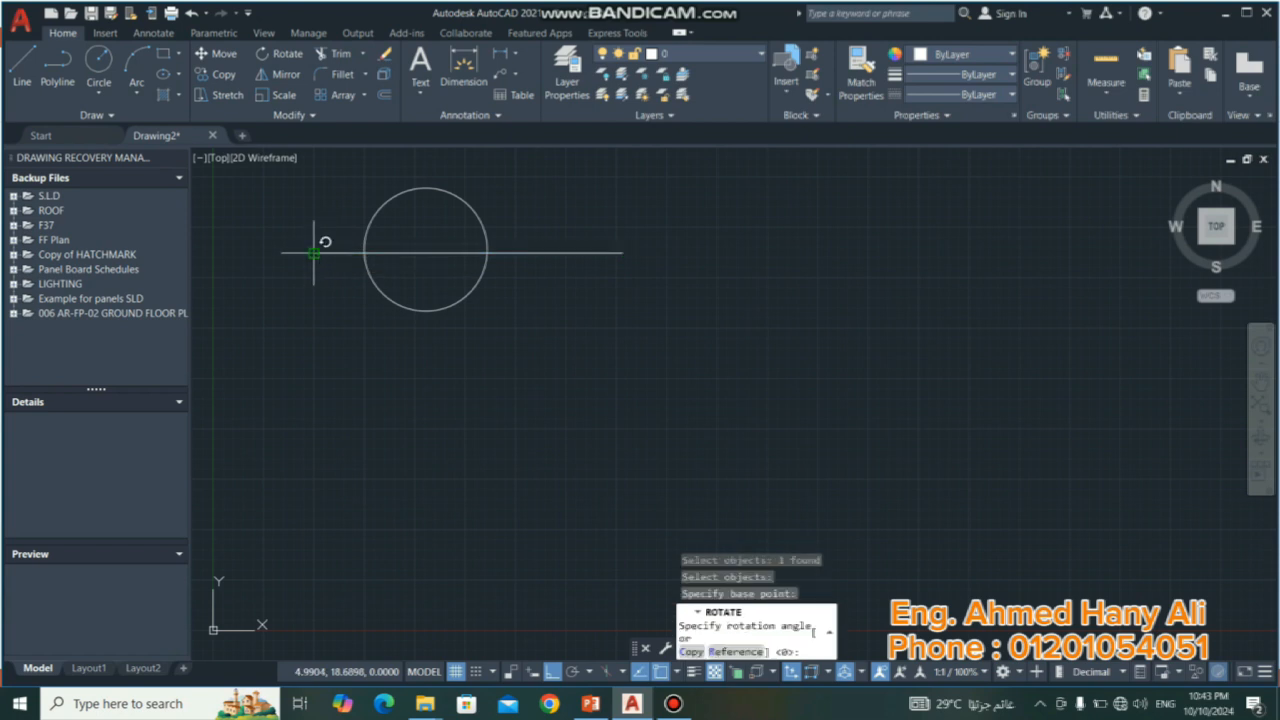
click(335, 333)
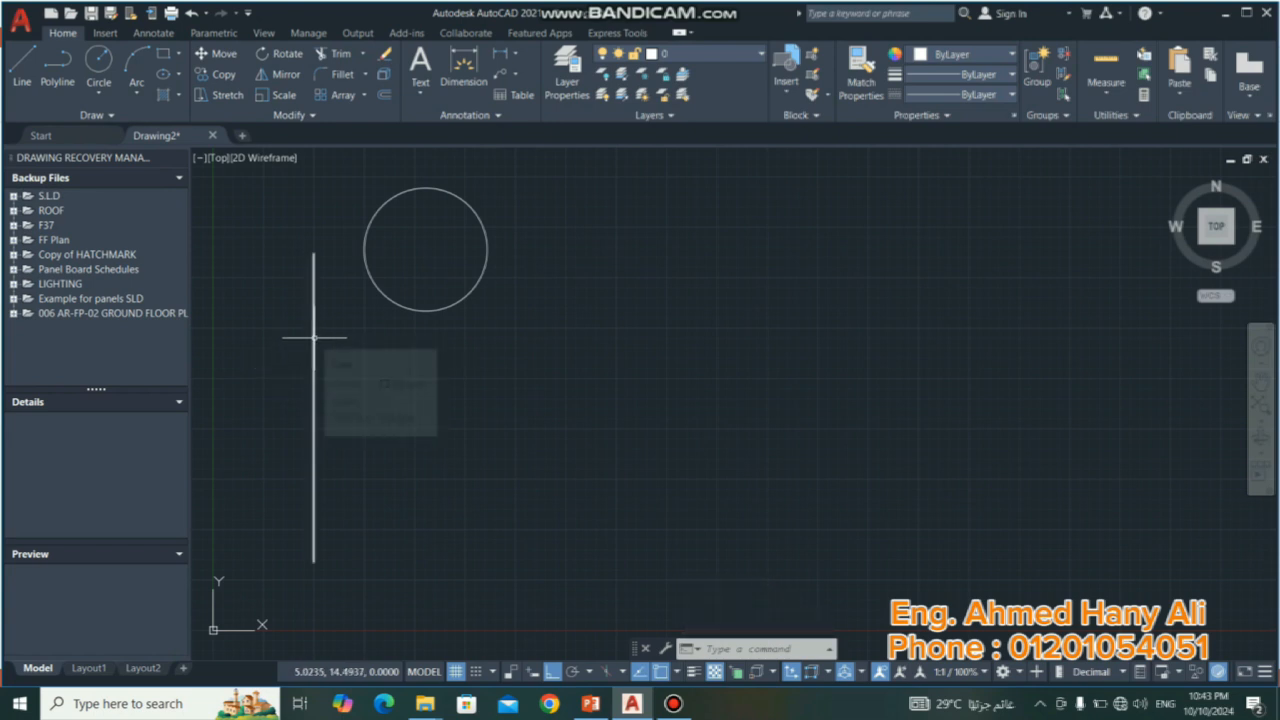
Rotate the vertical line by 90° about its upper endpoint so it crosses the circle horizontally.
click(314, 337)
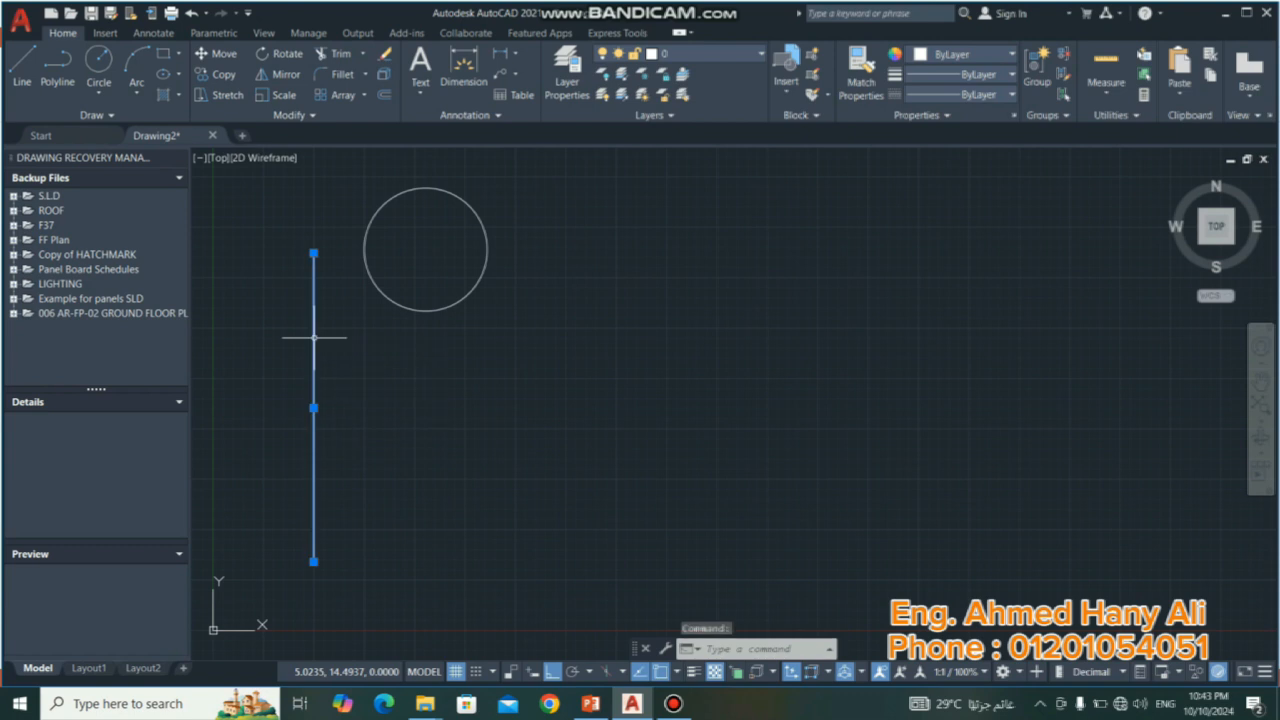
right_click(313, 325)
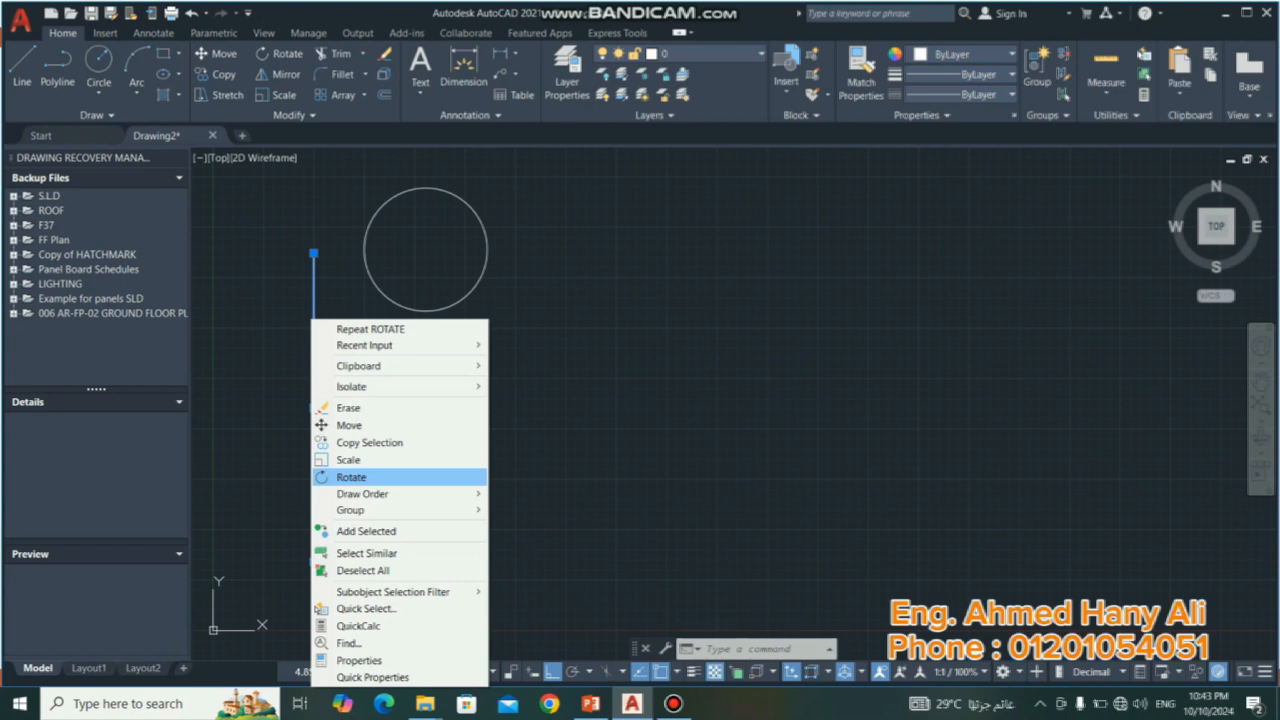
click(351, 477)
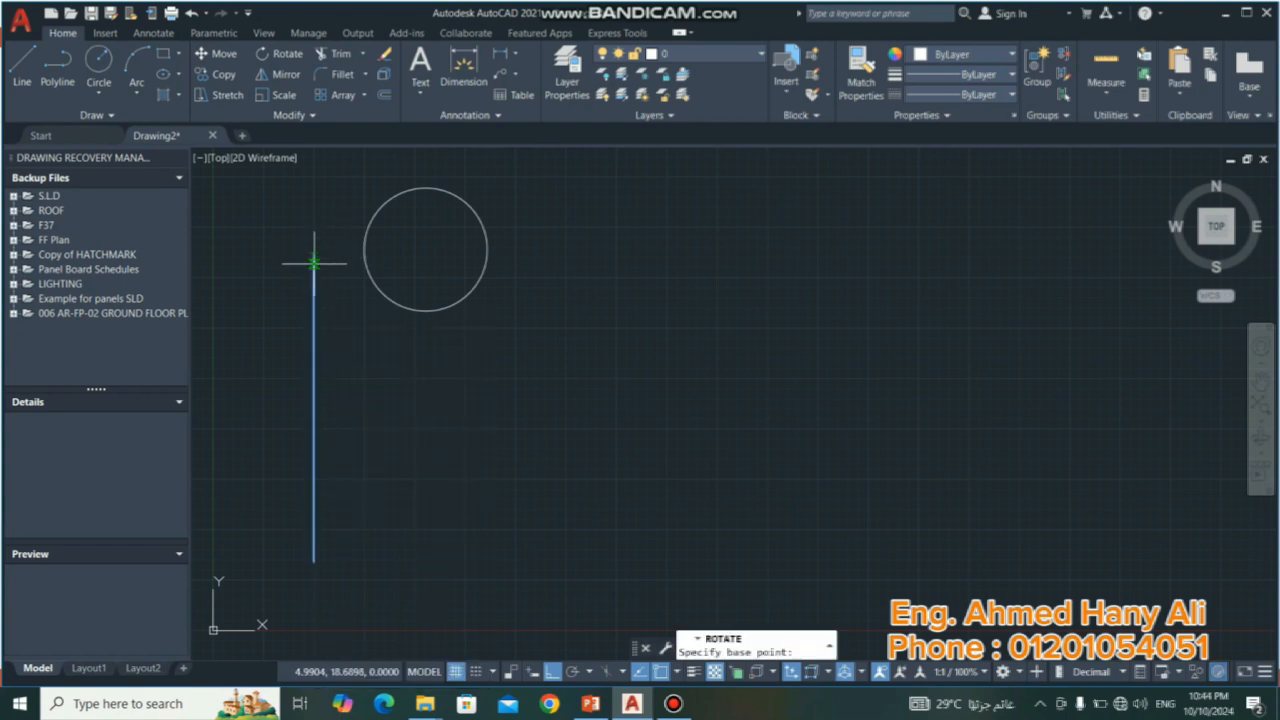
click(314, 253)
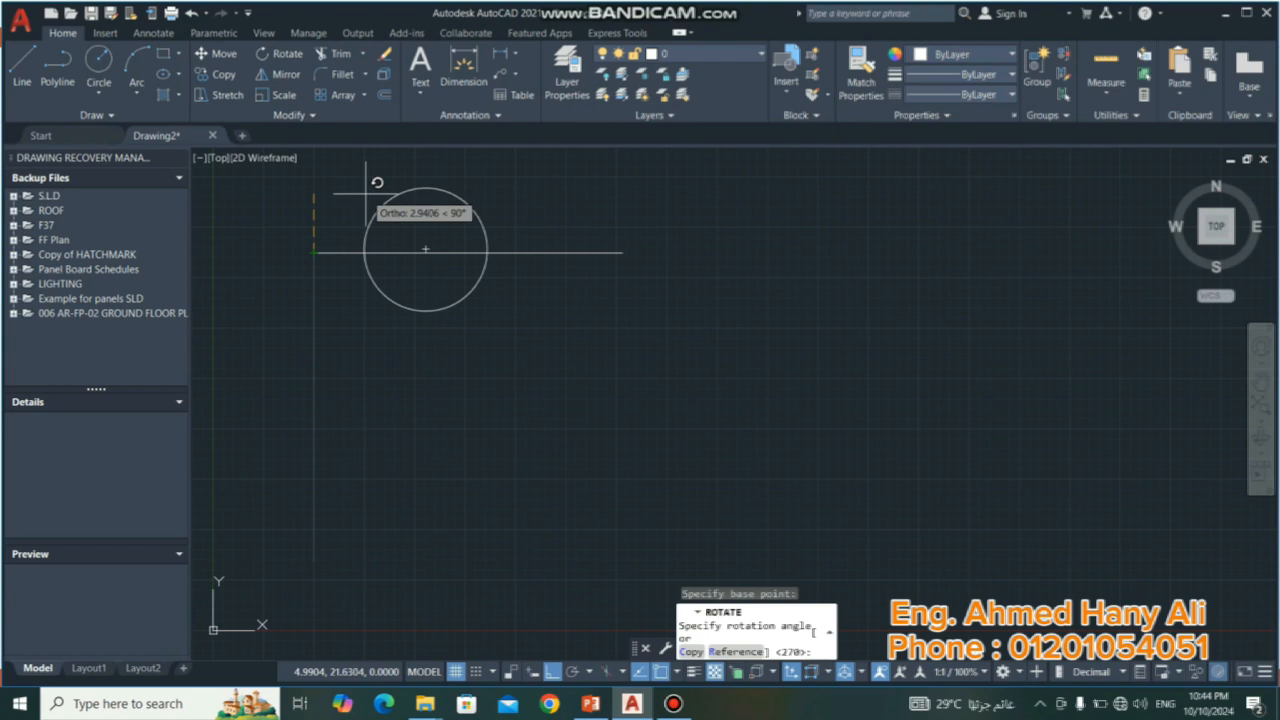
key(Escape)
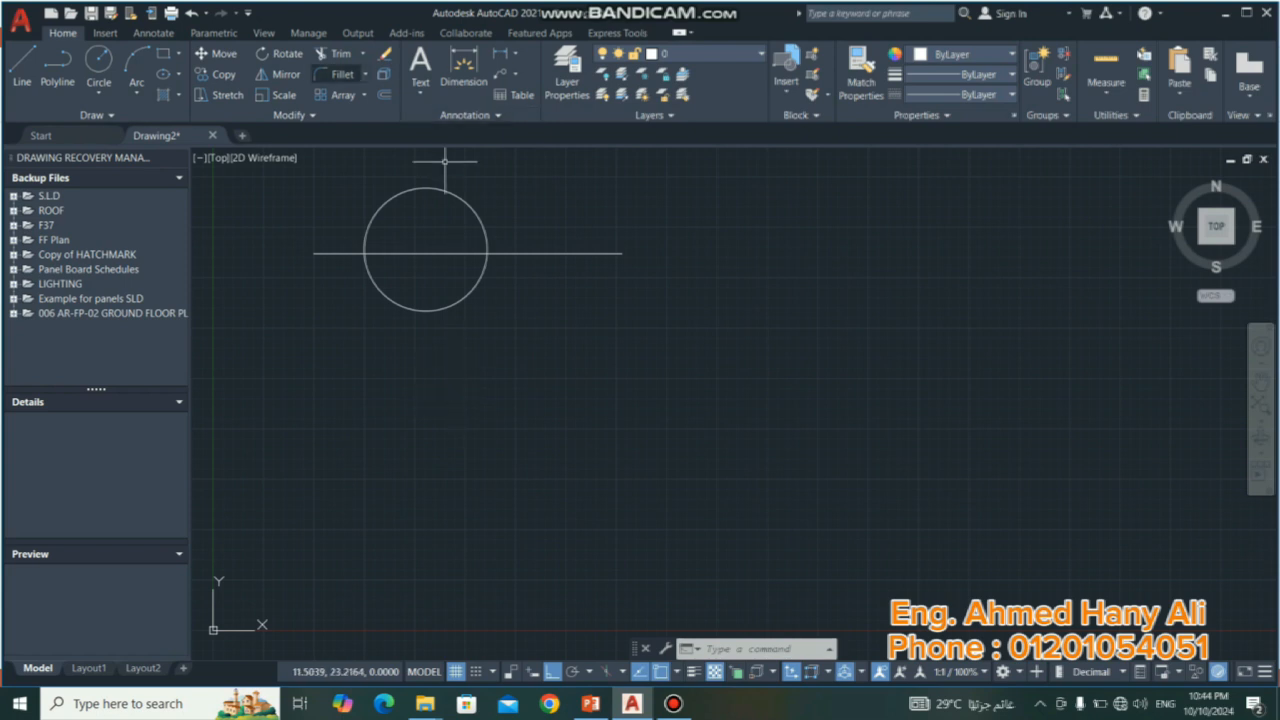
Trim the portions of the horizontal line that extend outside the circle on both sides.
click(334, 53)
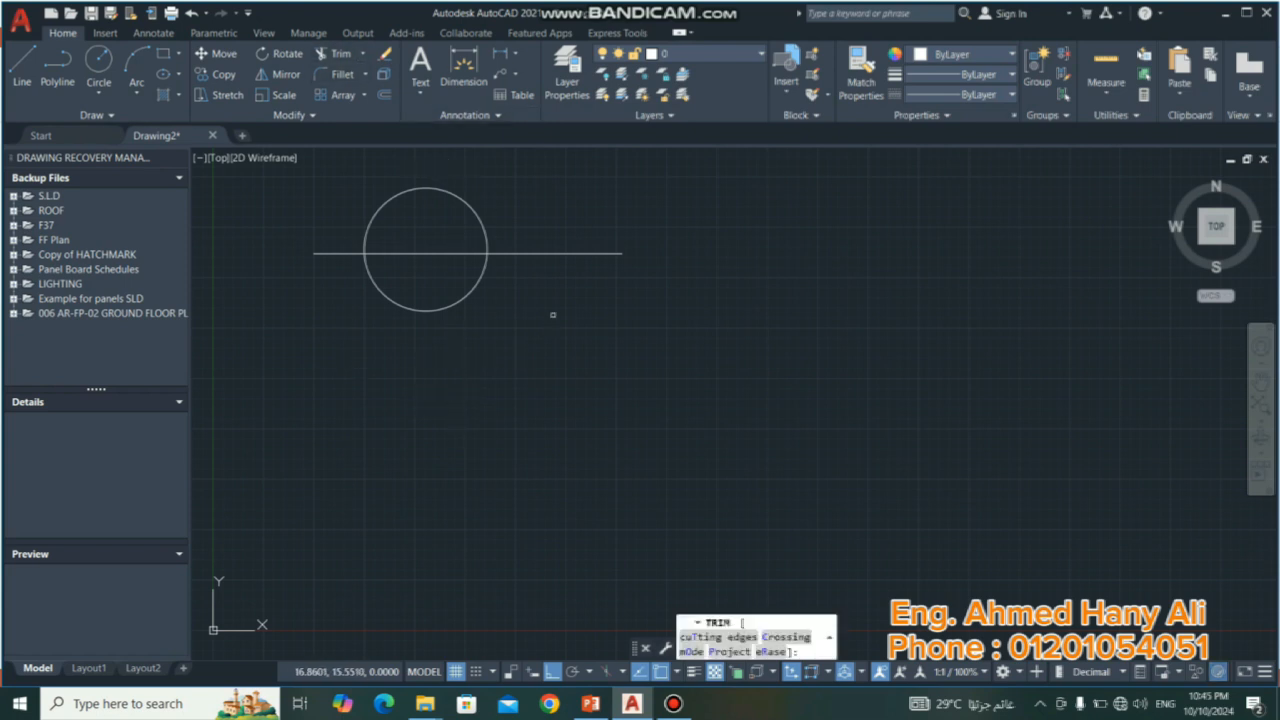
click(525, 252)
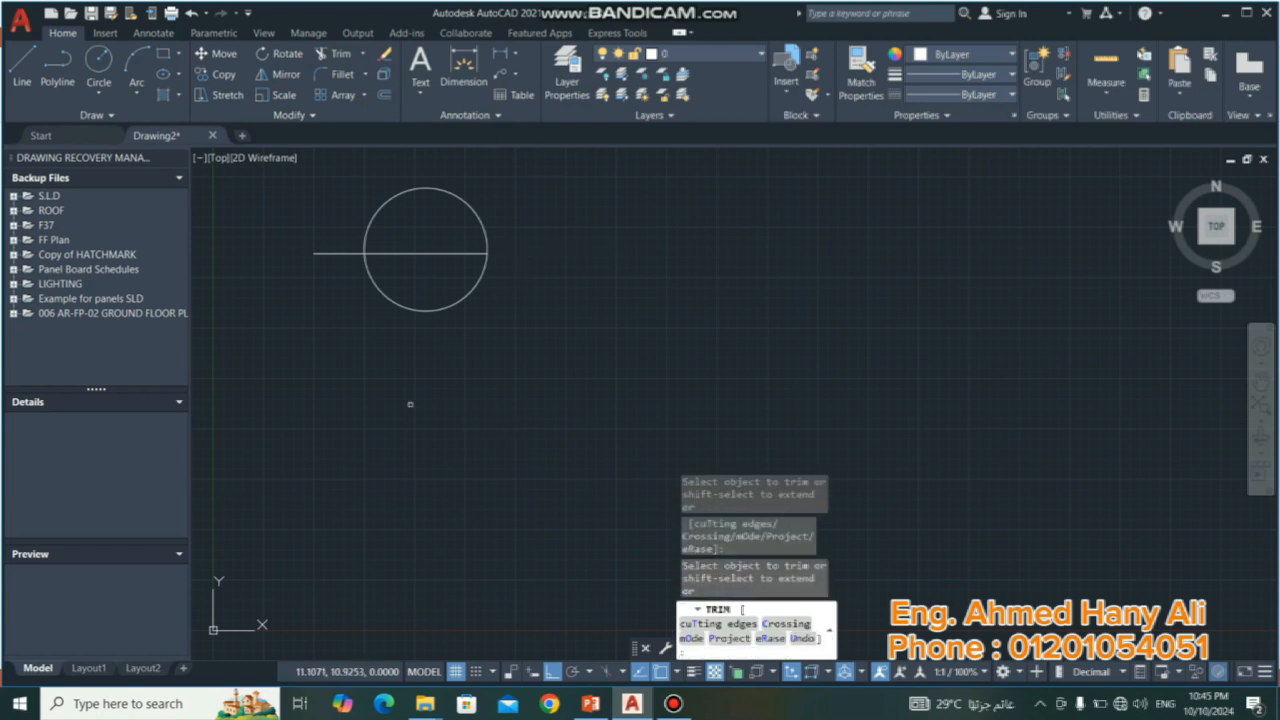
click(330, 254)
right_click(325, 342)
click(364, 368)
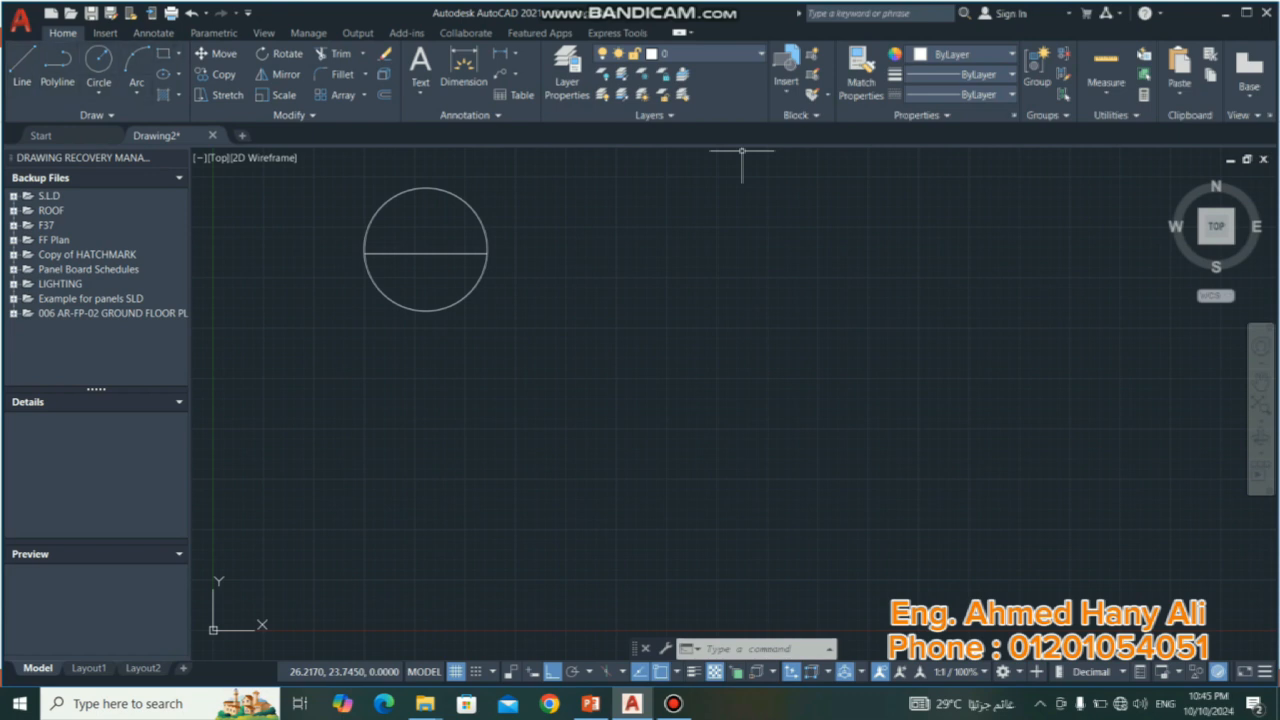
Copy only the circle by its centre, placing one copy horizontally to the right of the original.
click(216, 74)
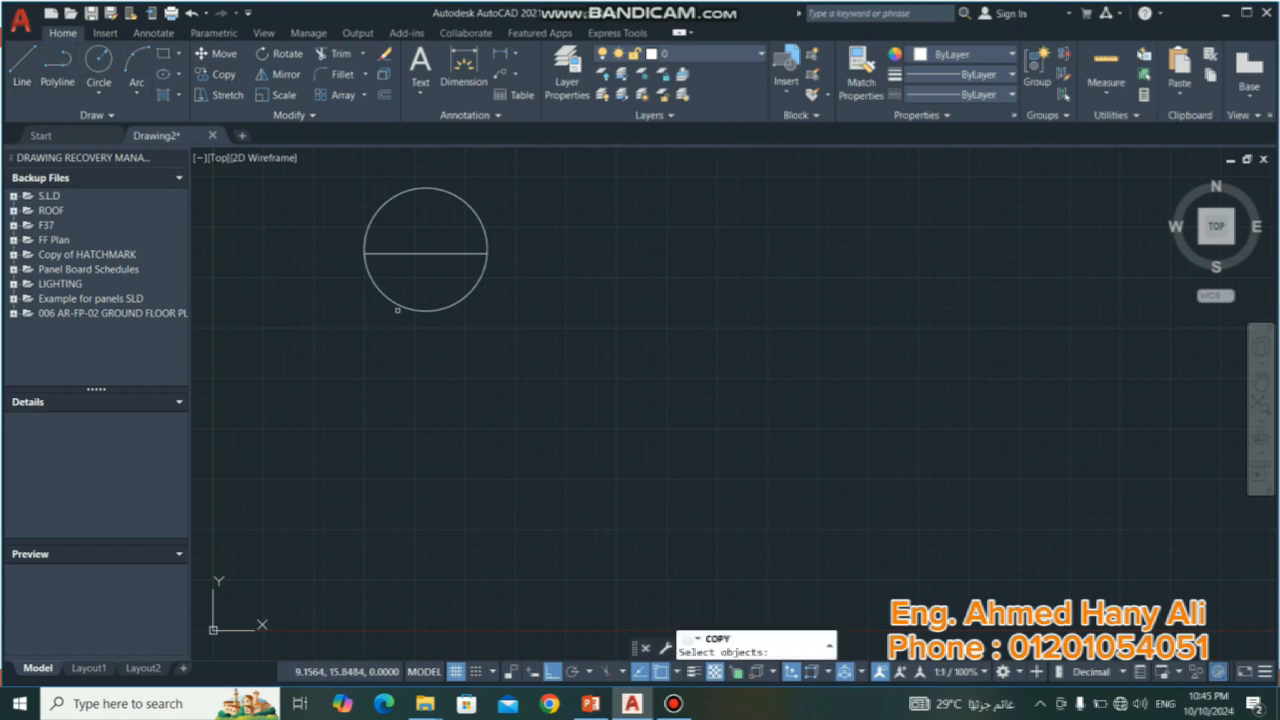
click(402, 307)
key(Return)
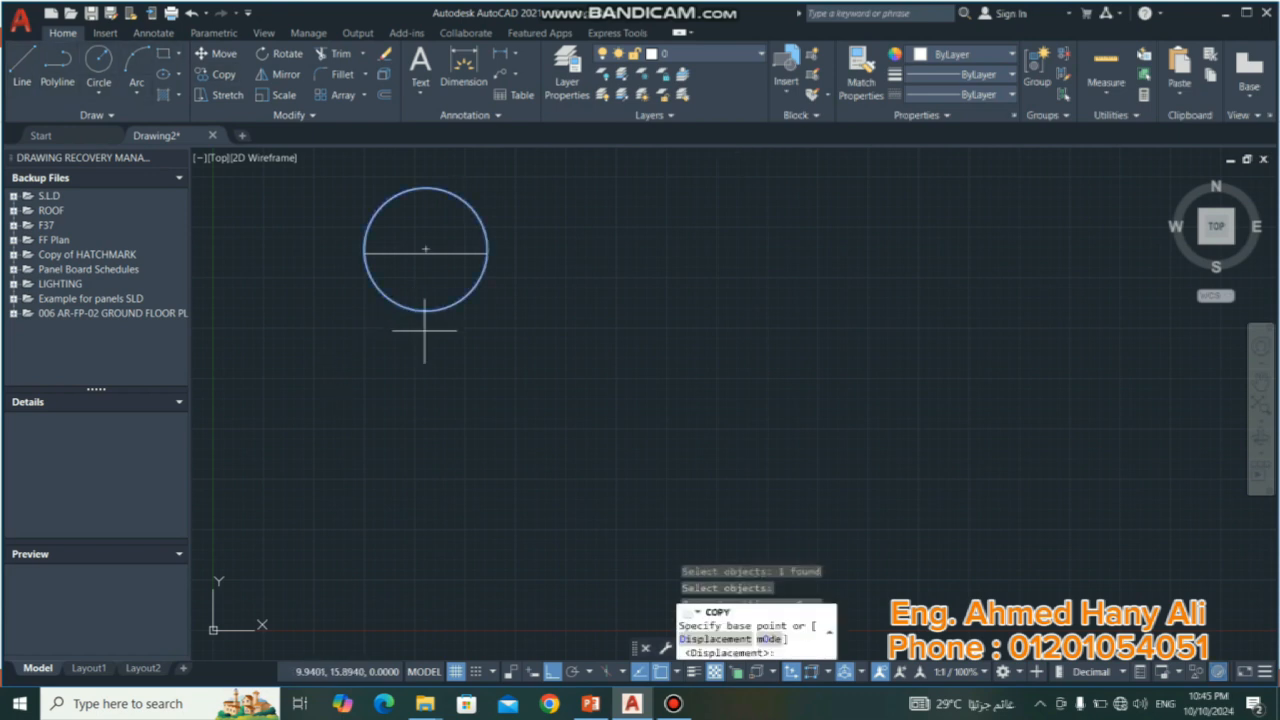
click(426, 249)
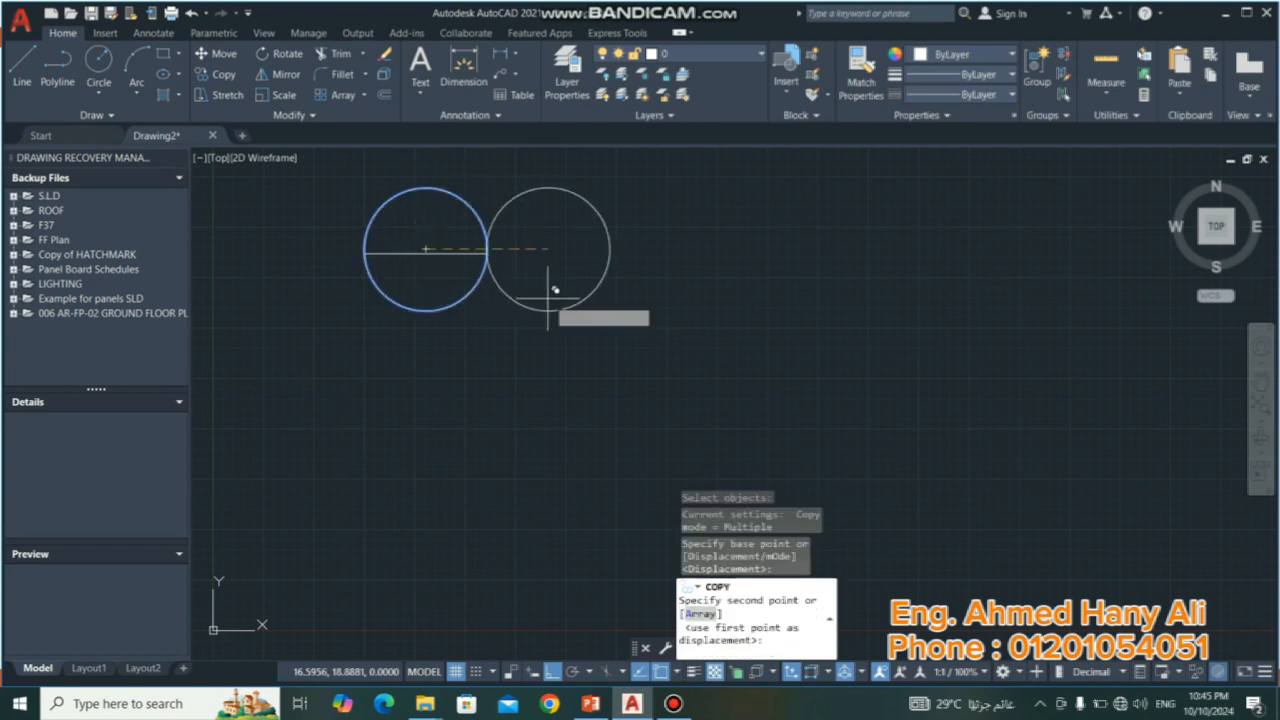
click(720, 295)
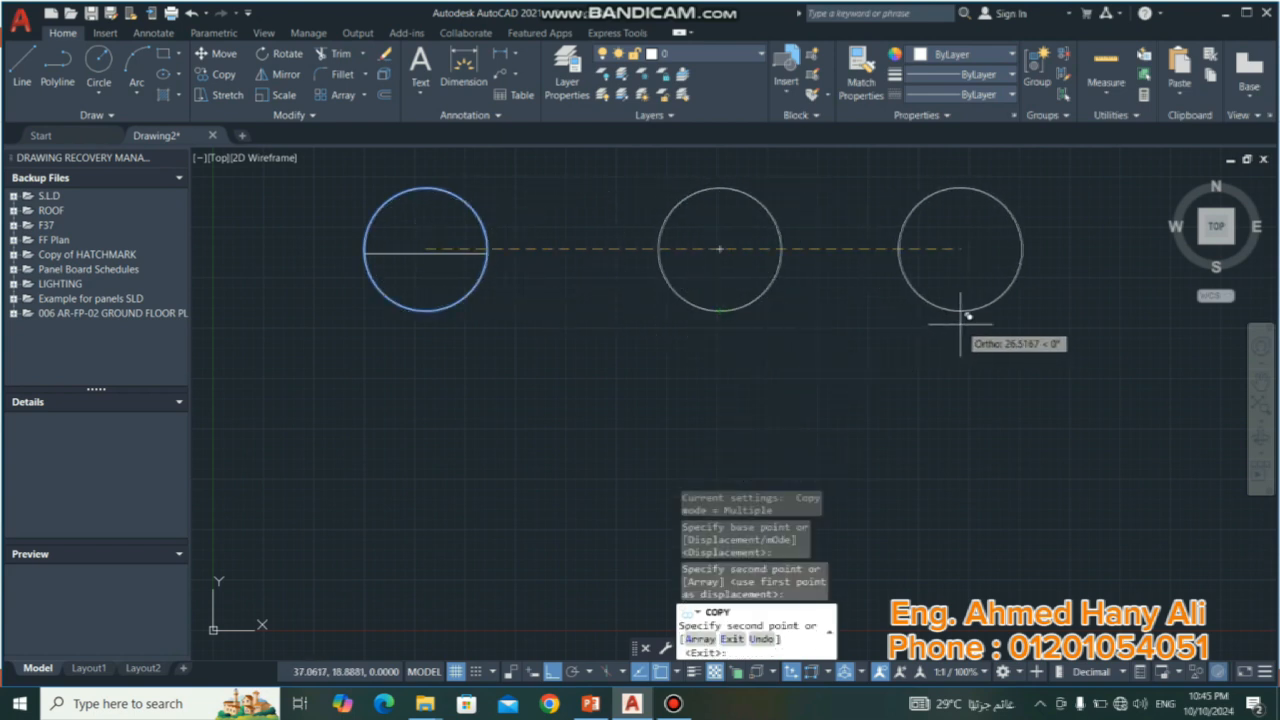
key(Escape)
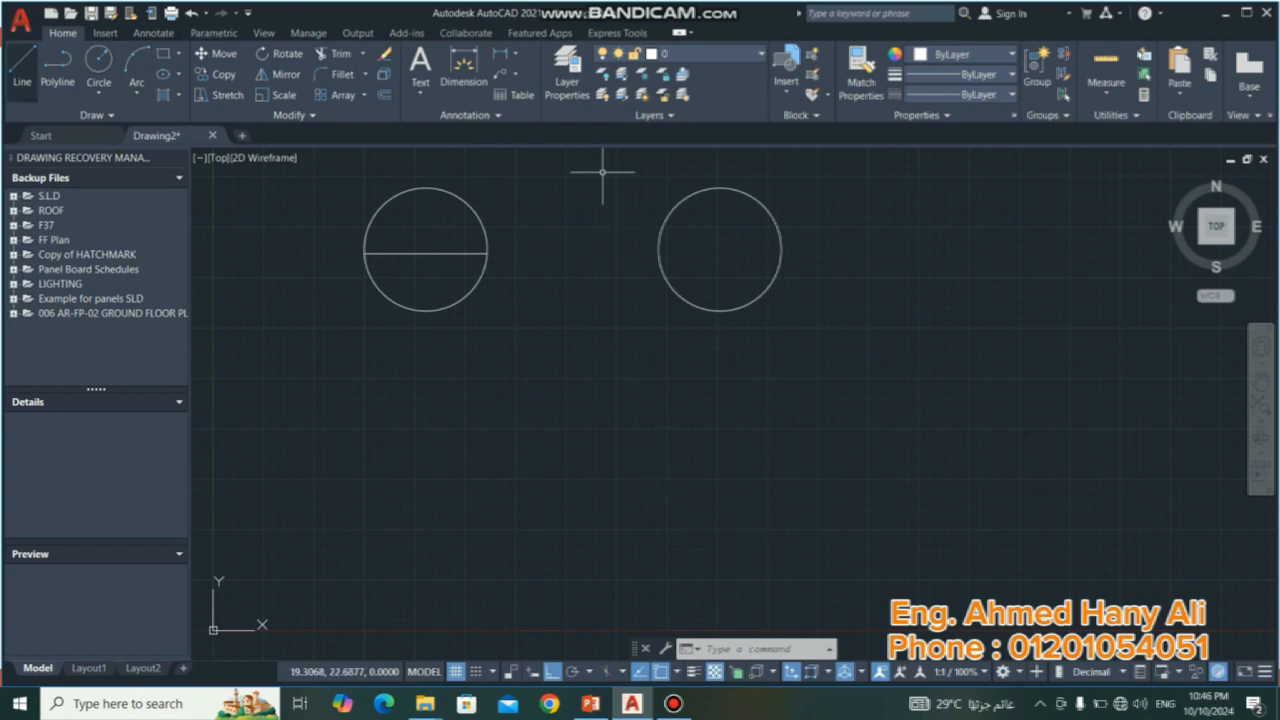
Draw a right triangle from lines below the circles, with a vertical side, a horizontal base running right and a sloping side back to the apex.
text(l)
key(Return)
click(498, 367)
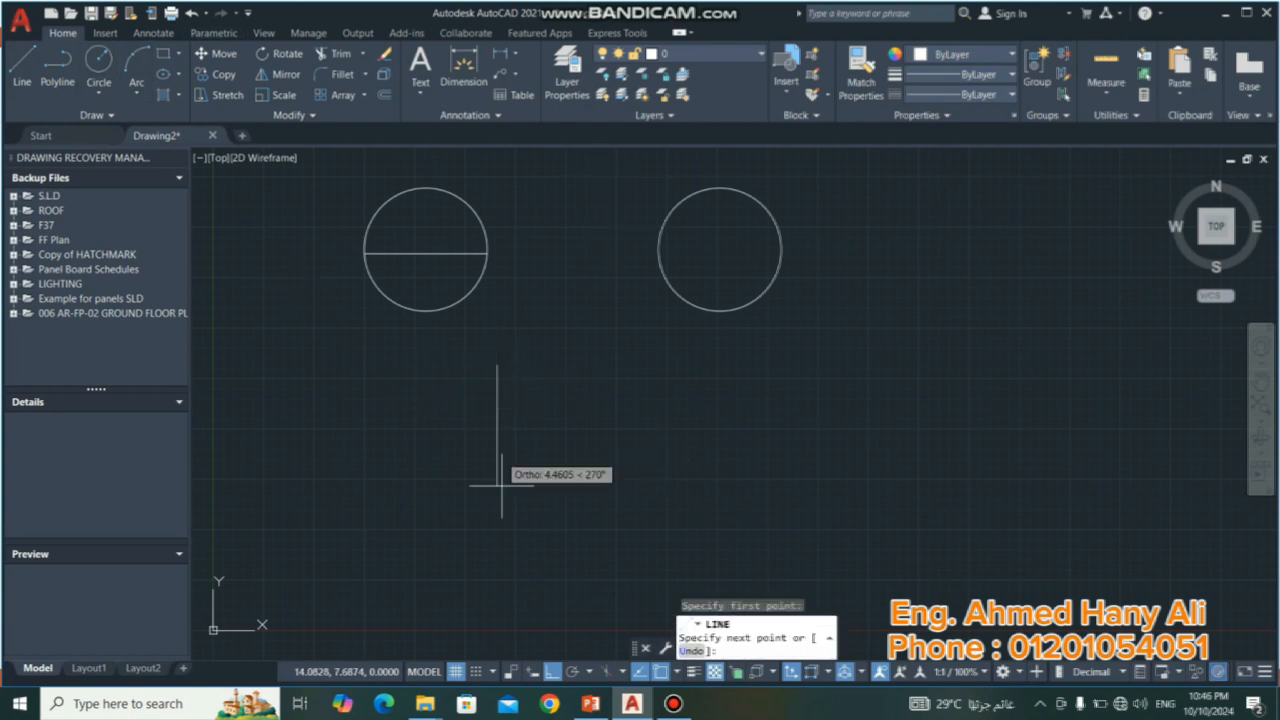
click(502, 504)
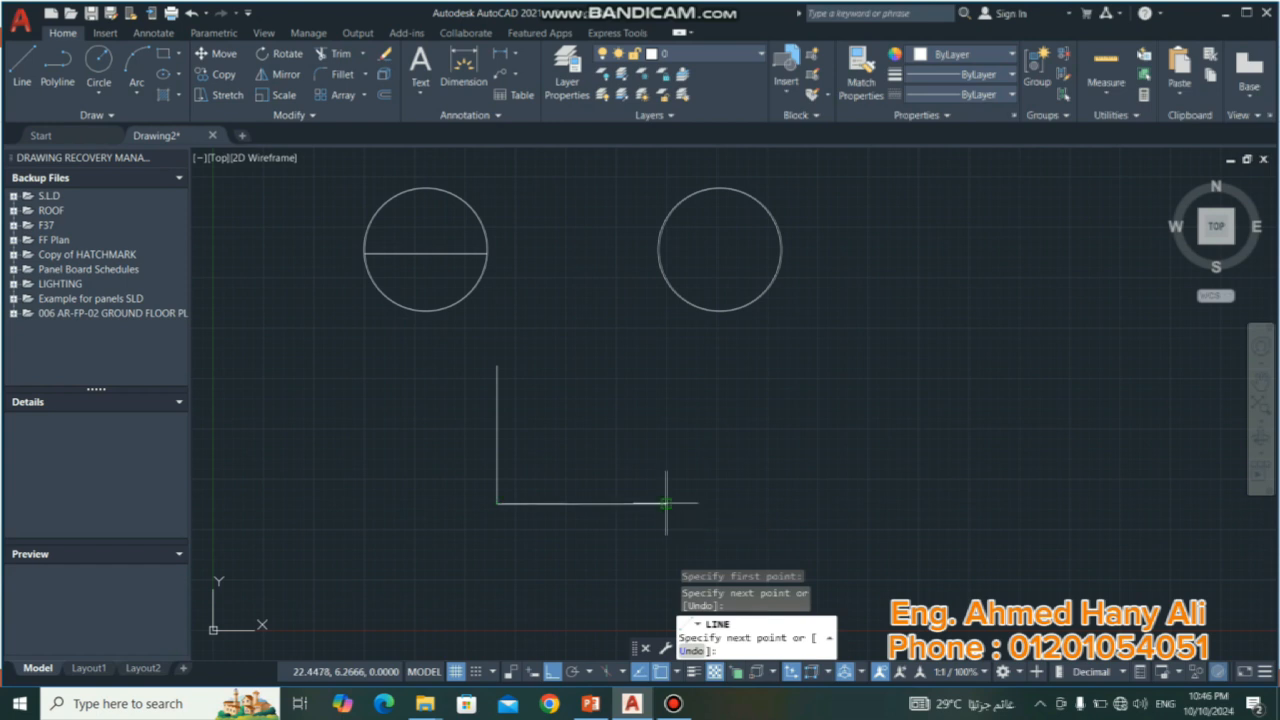
click(666, 504)
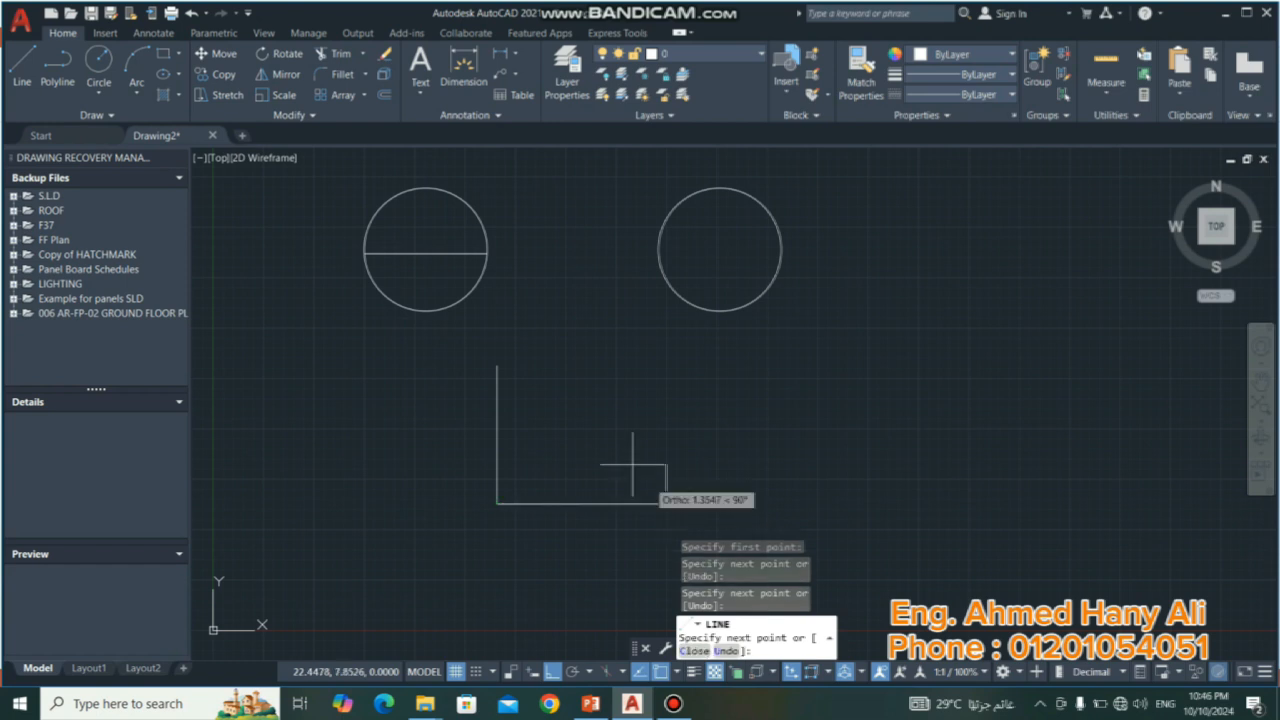
click(497, 367)
right_click(575, 372)
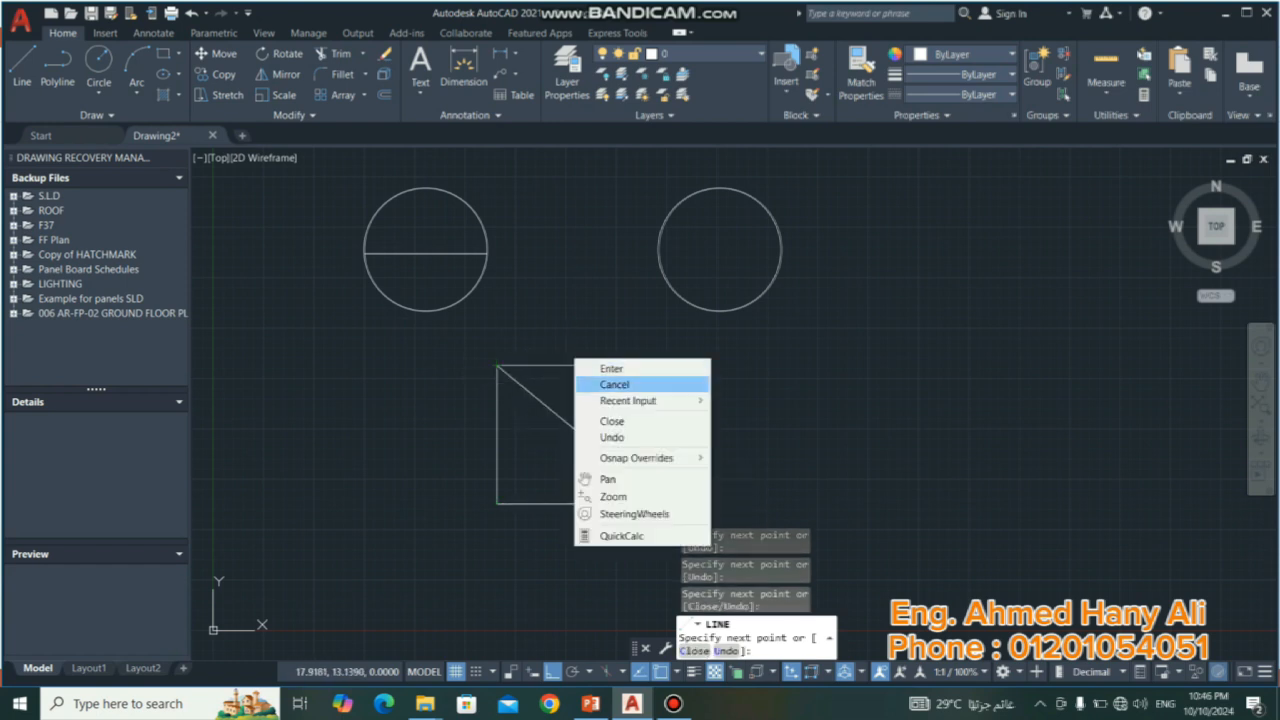
click(640, 384)
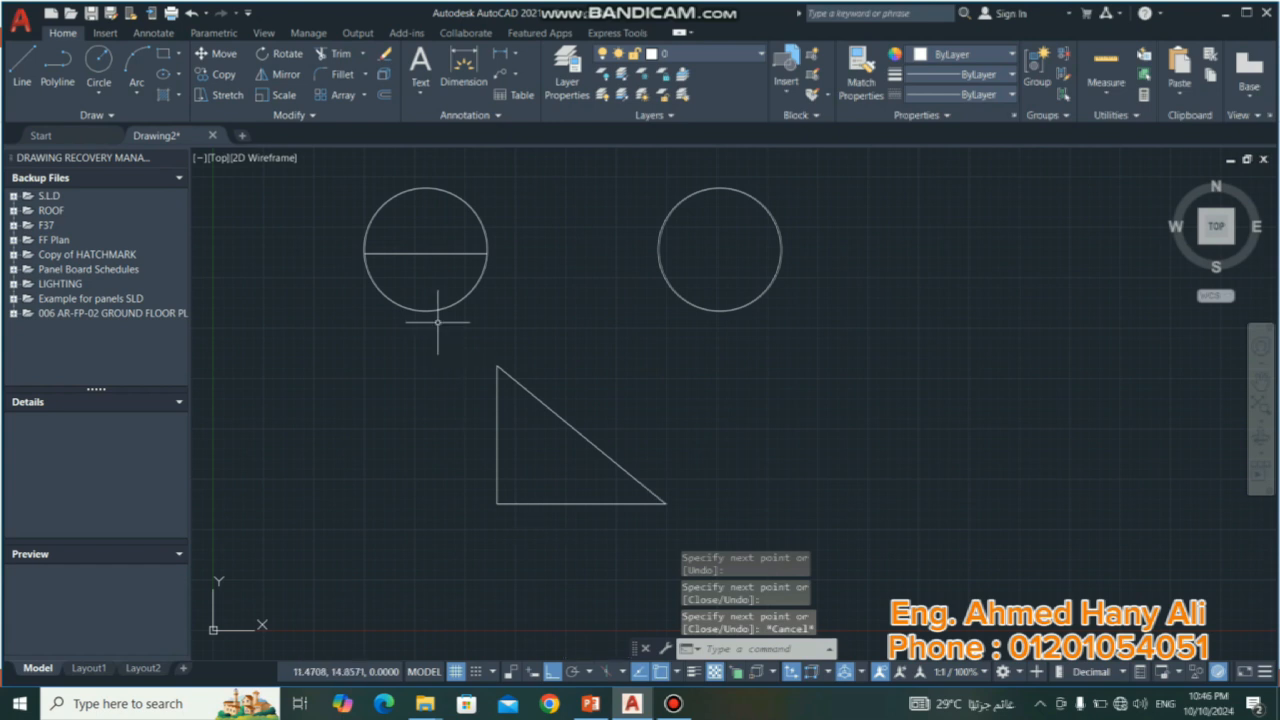
Draw a separate vertical line just left of the triangle, extending above and below it.
click(22, 66)
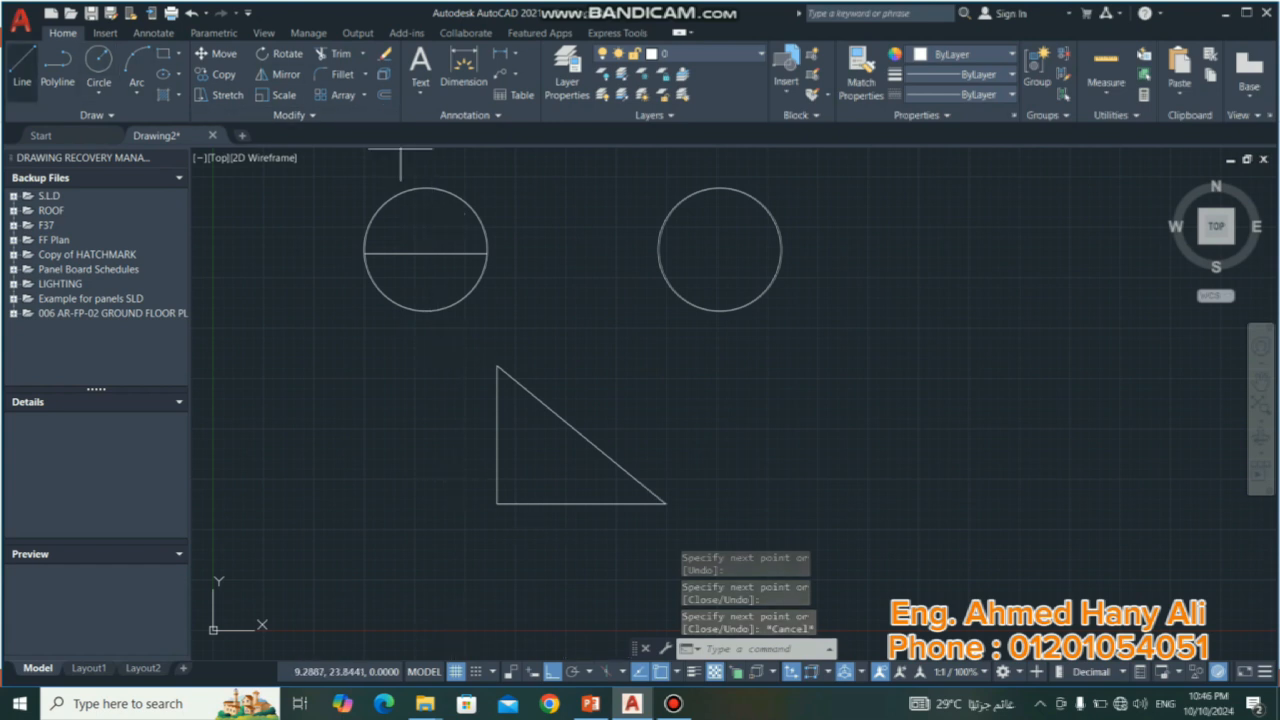
click(428, 340)
click(428, 558)
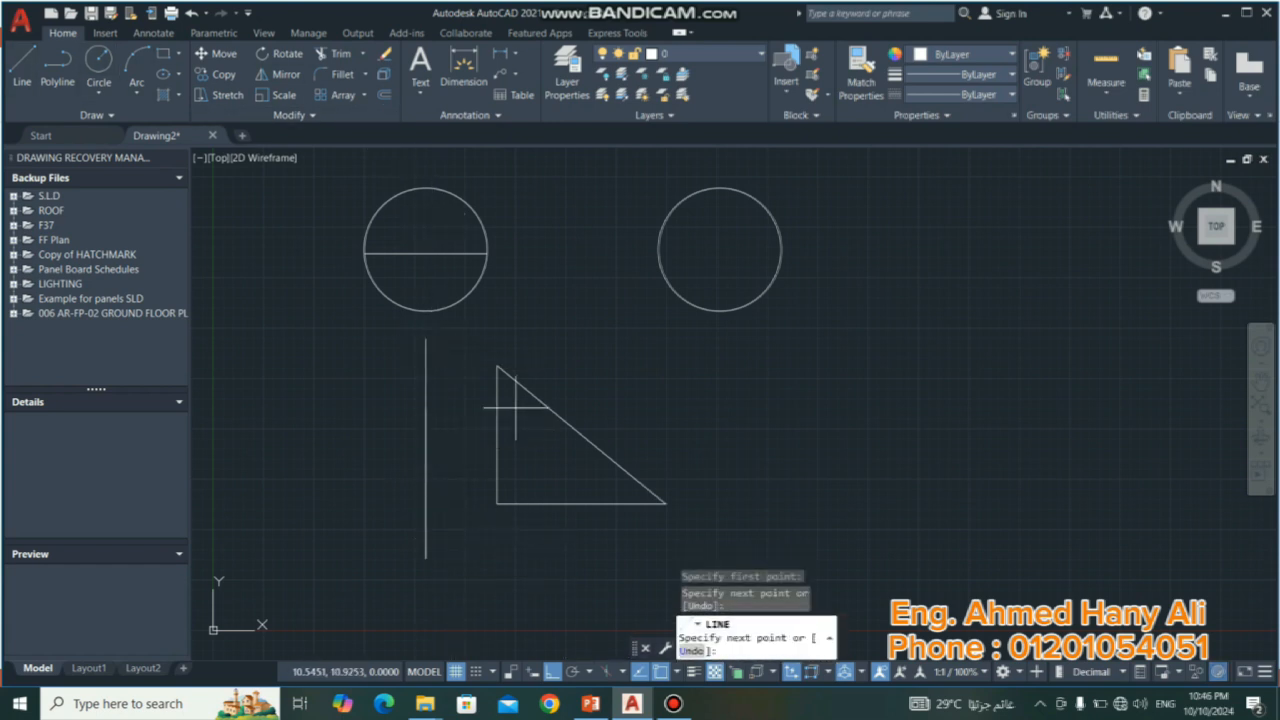
right_click(467, 415)
click(497, 437)
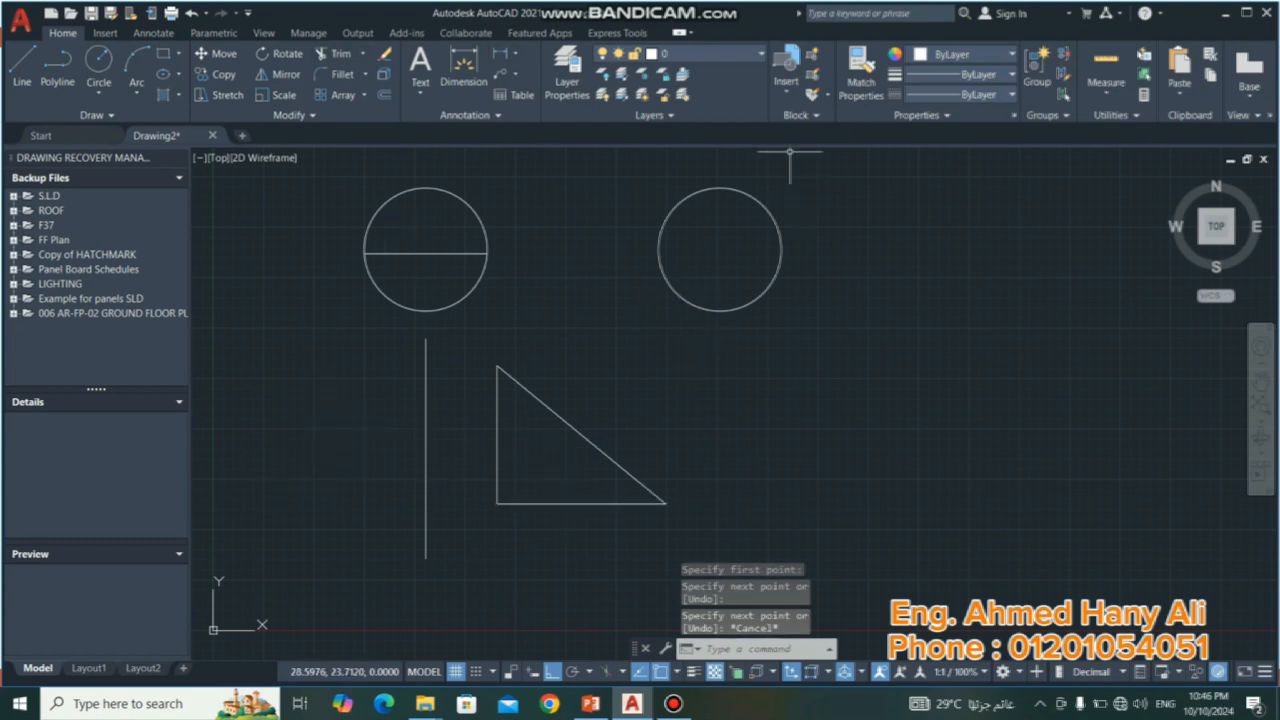
click(284, 75)
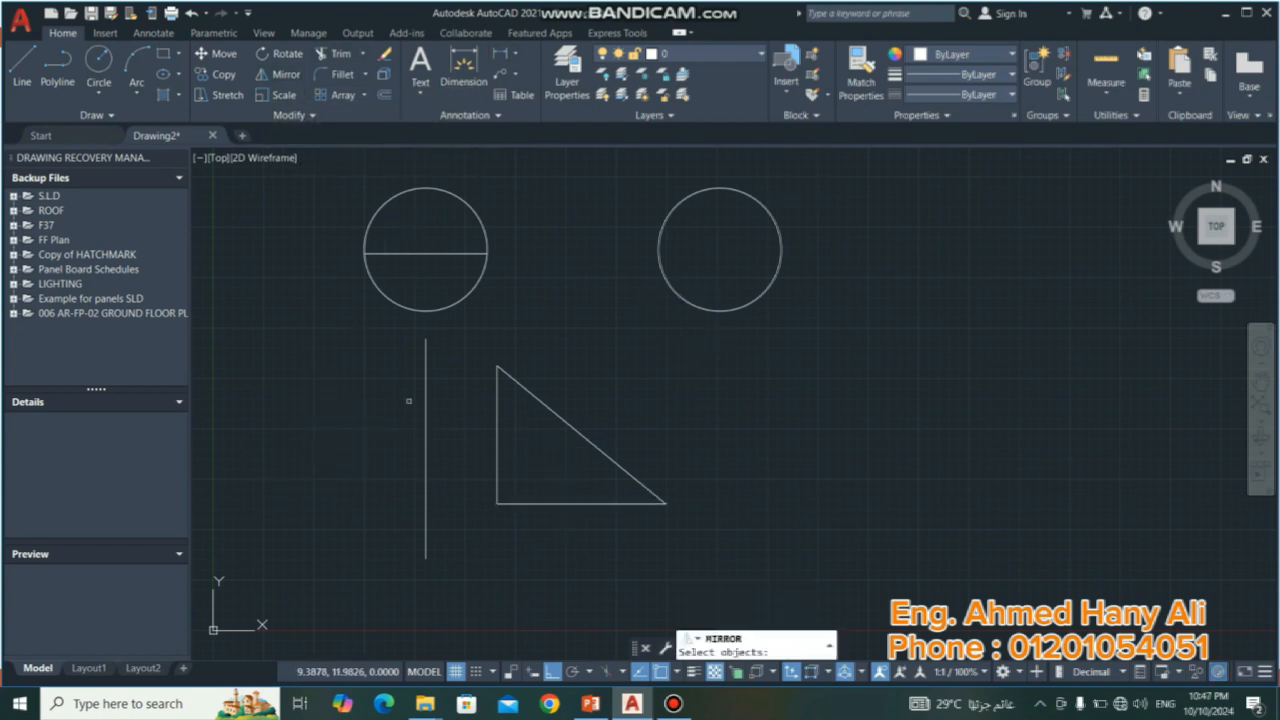
click(497, 413)
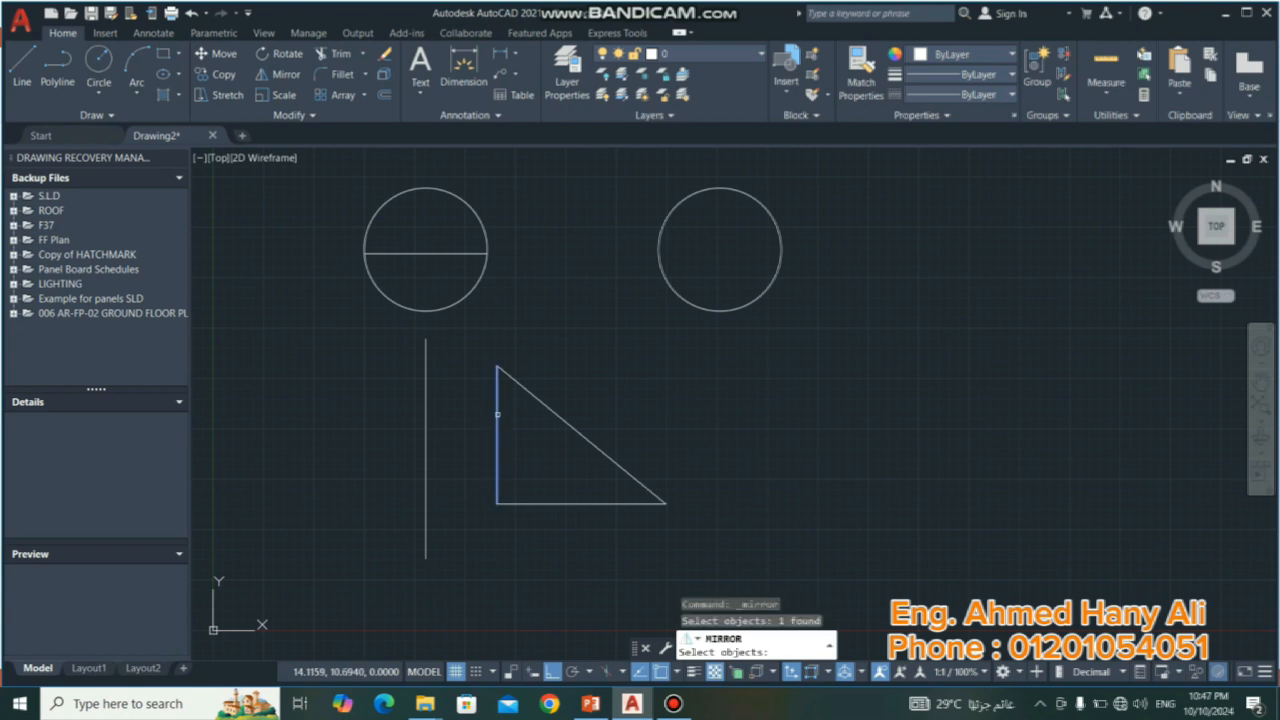
click(551, 409)
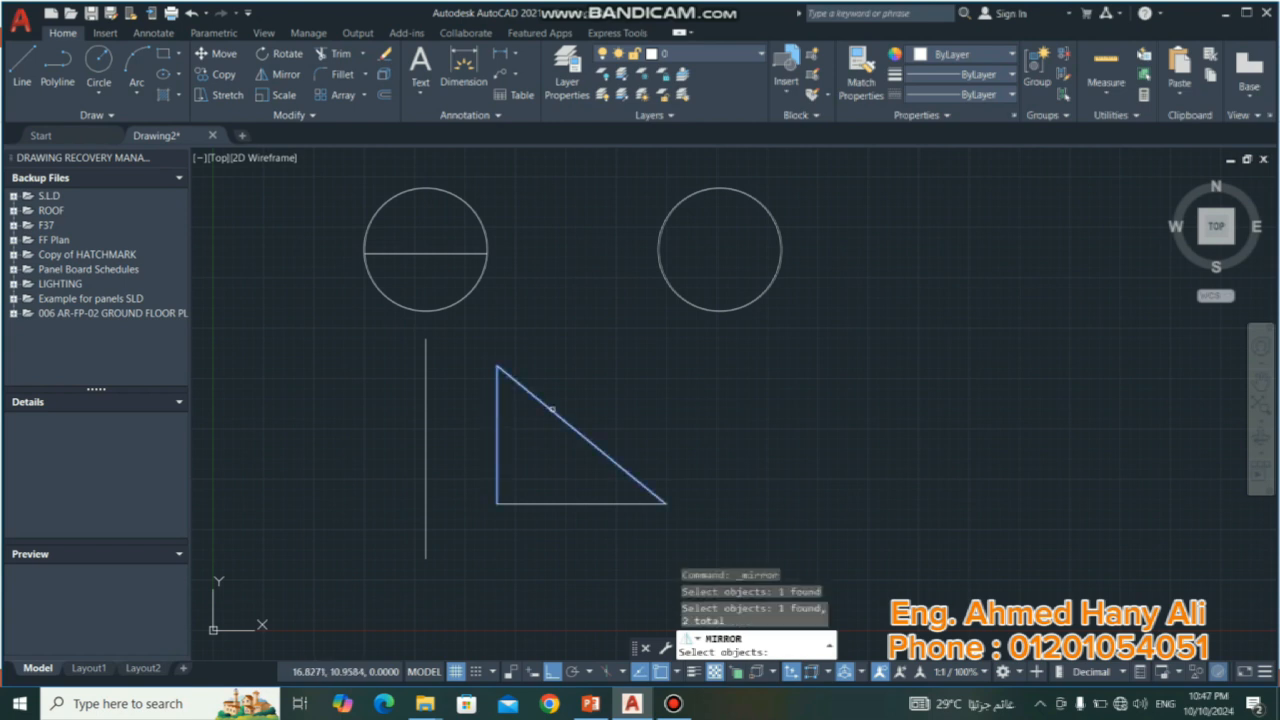
click(569, 504)
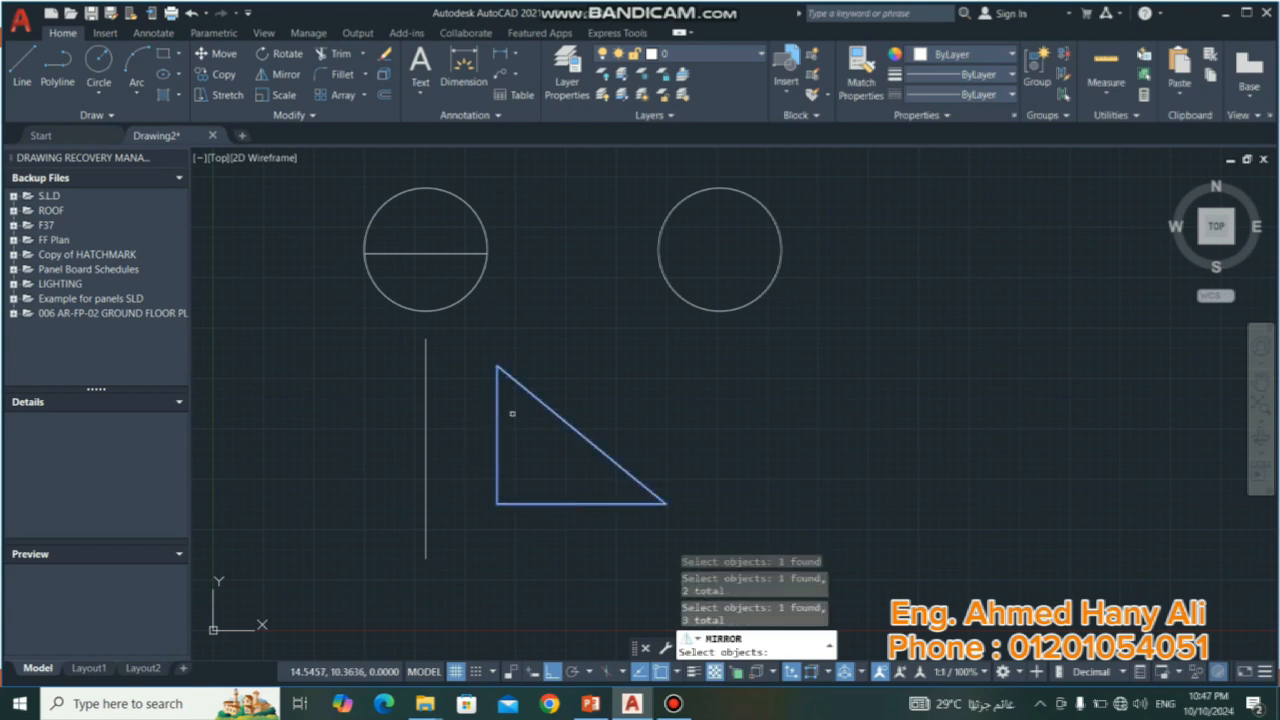
key(Return)
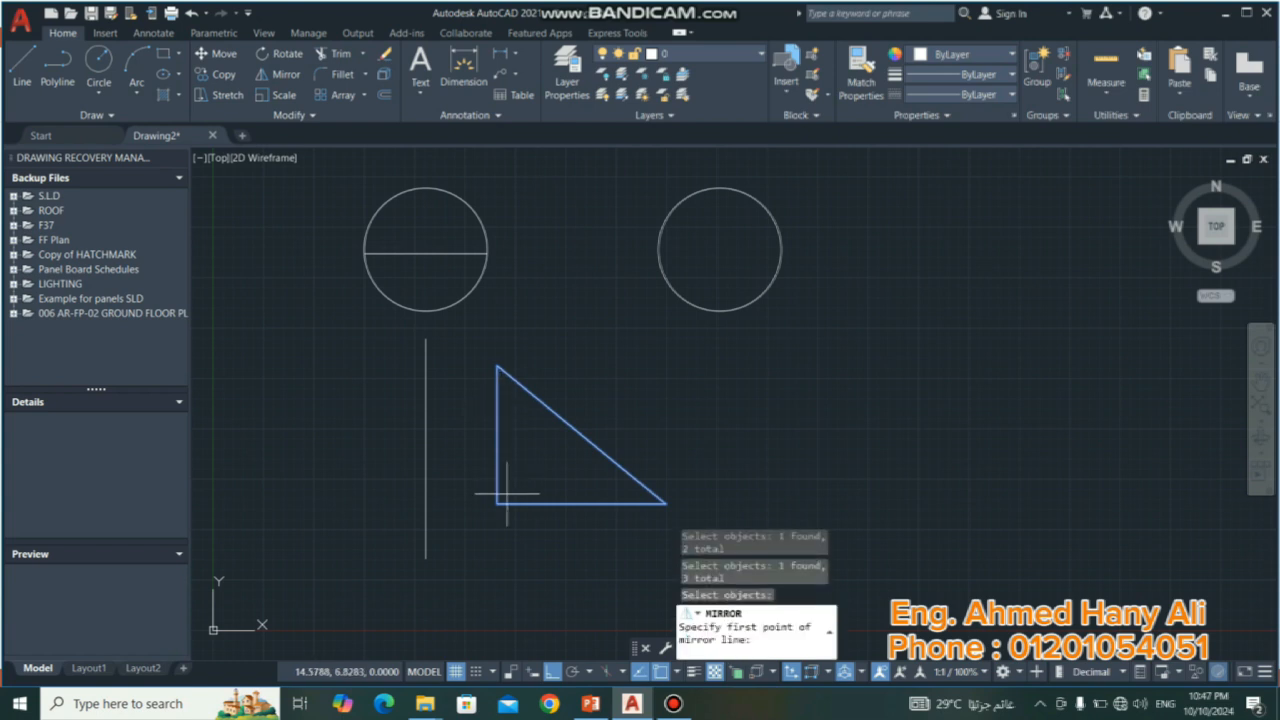
click(497, 504)
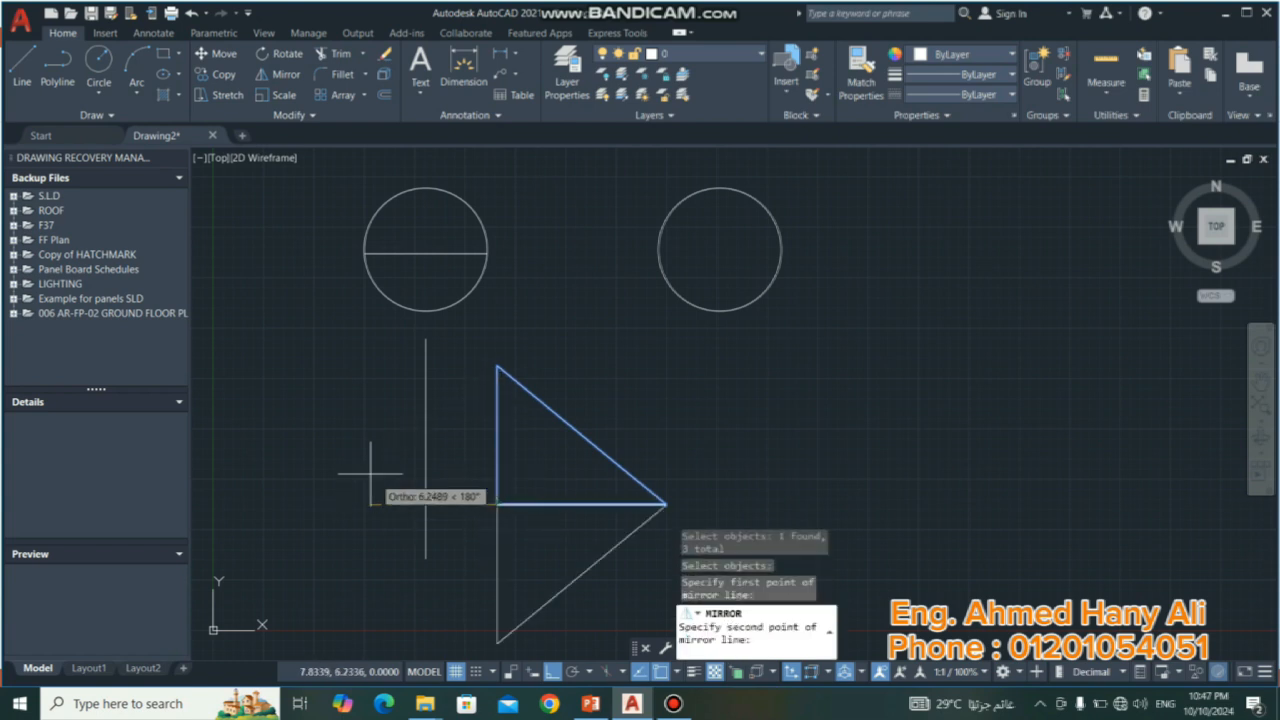
click(426, 378)
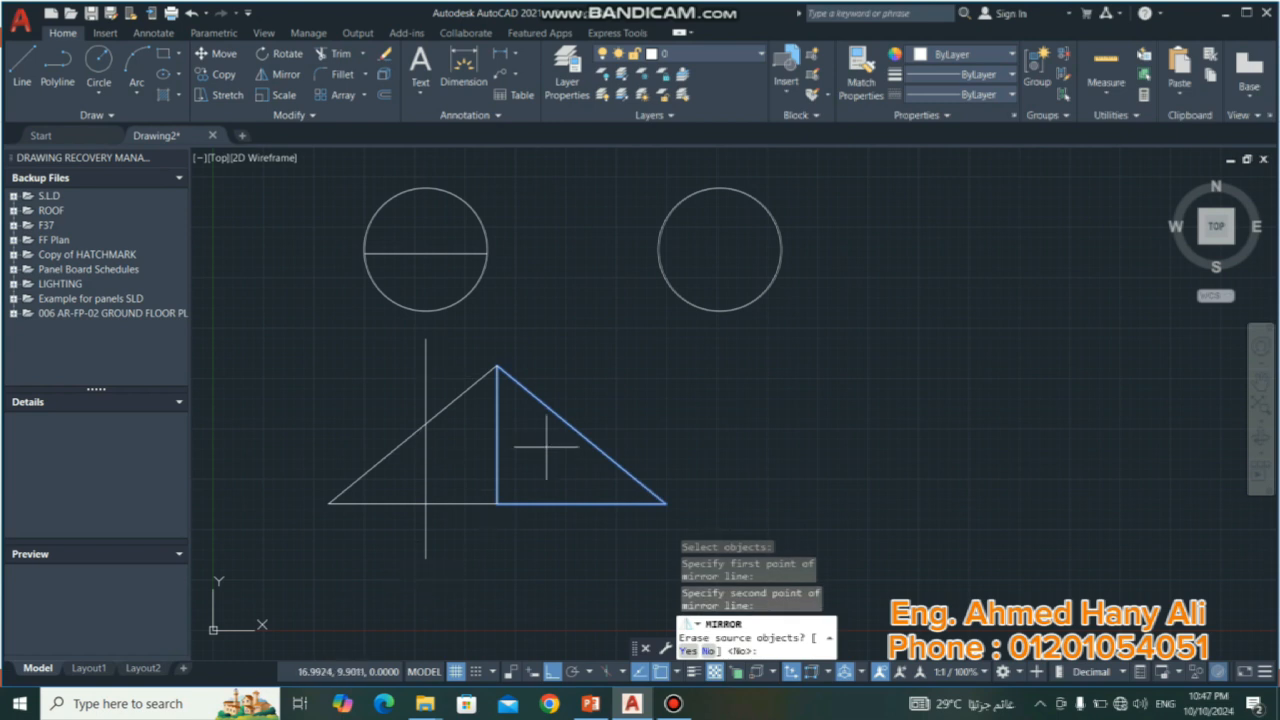
right_click(585, 366)
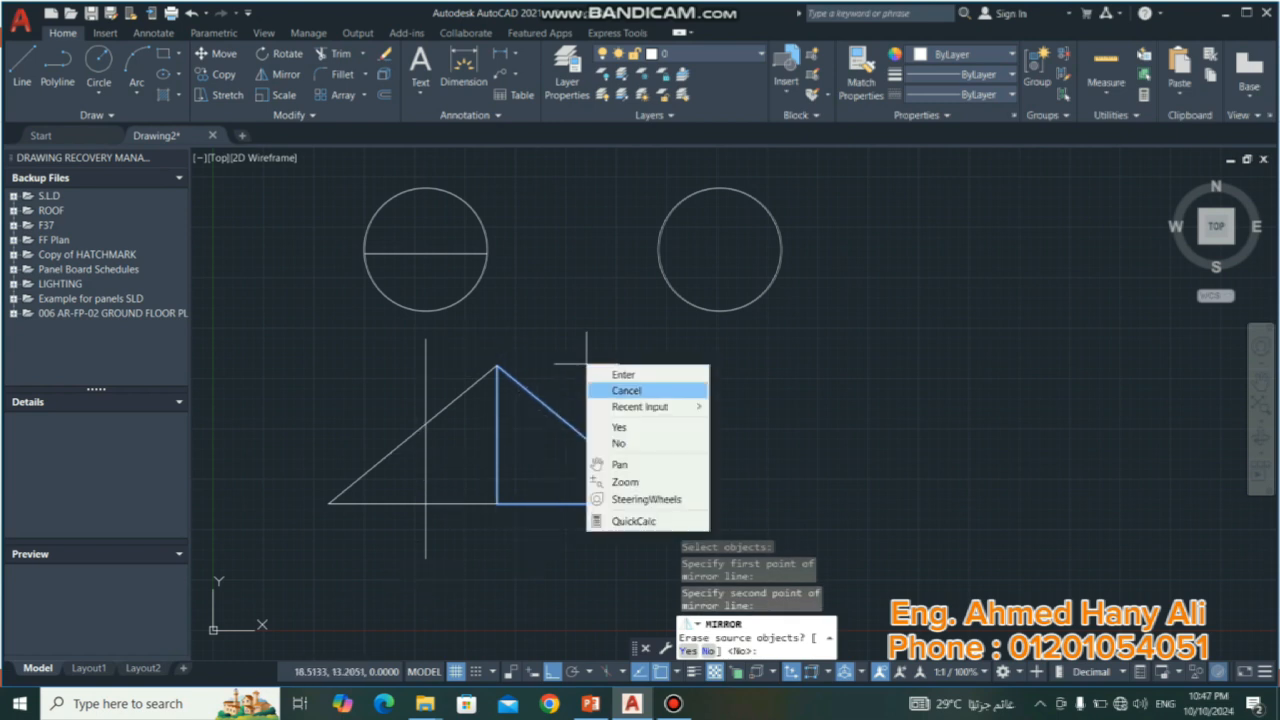
click(667, 390)
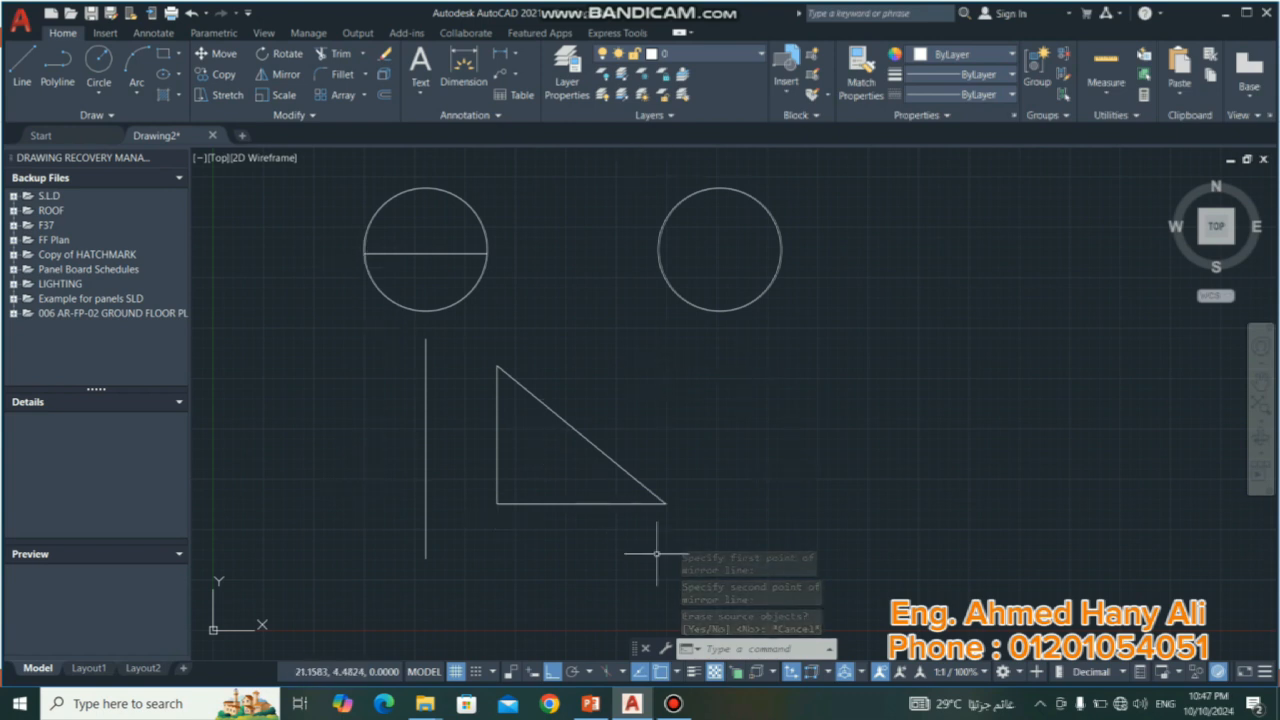
Mirror the triangle's three lines to the left across its vertical side, keeping the source objects.
click(281, 74)
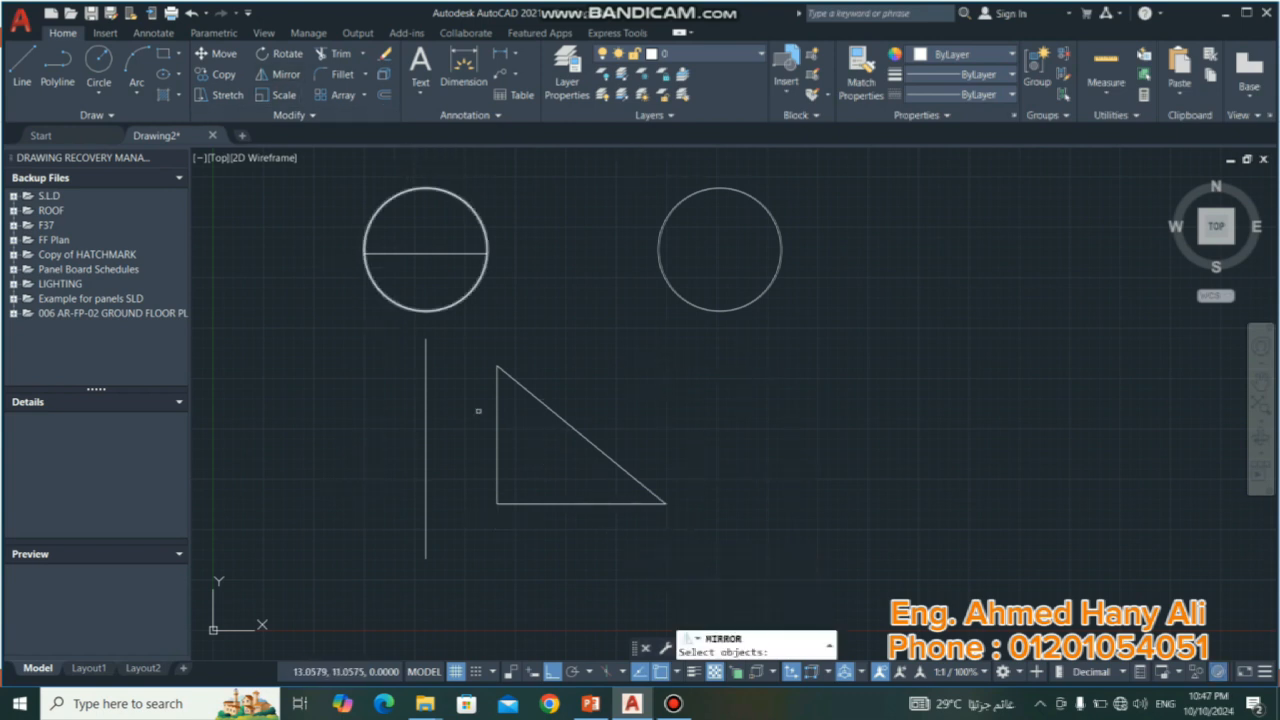
click(498, 424)
click(549, 408)
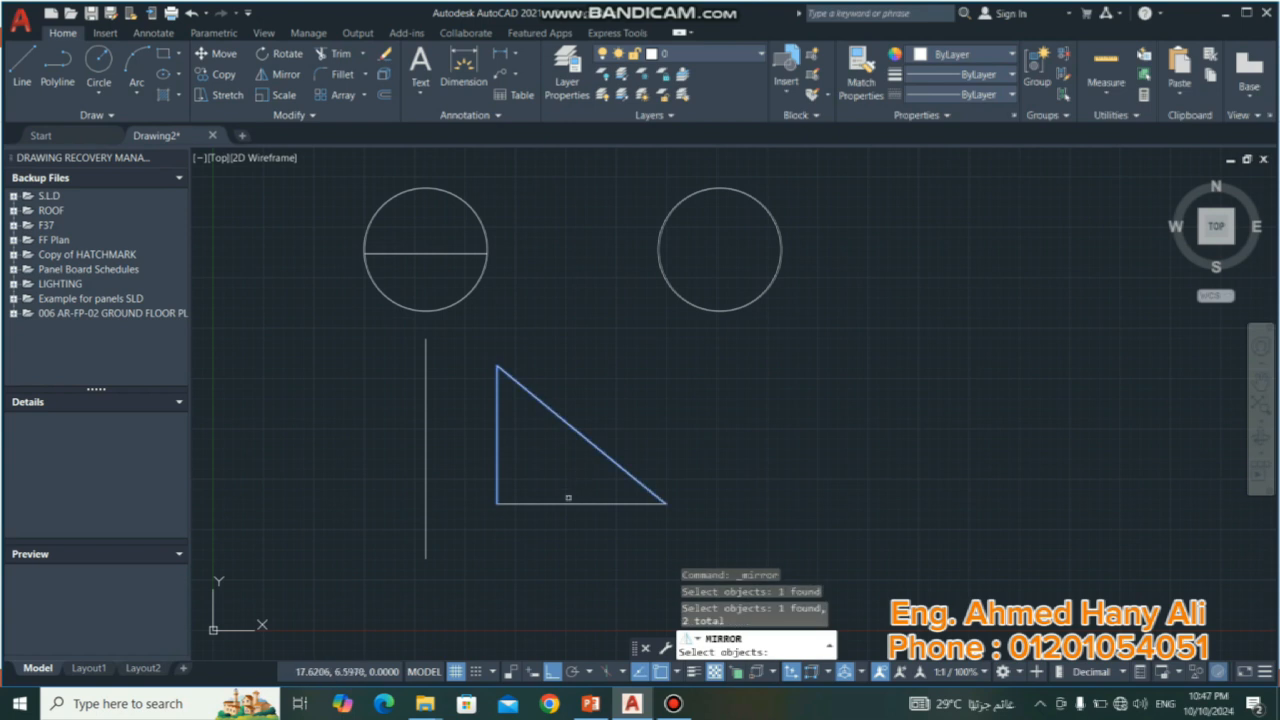
click(559, 506)
click(517, 492)
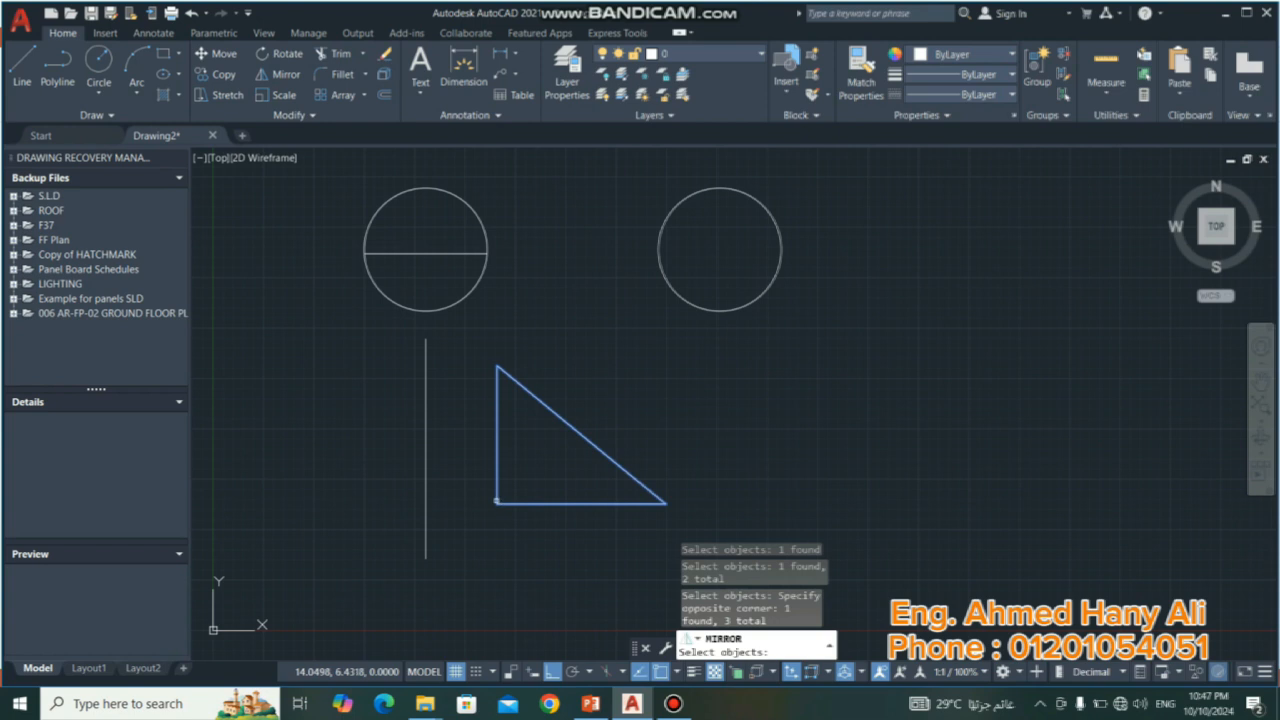
key(Return)
click(497, 503)
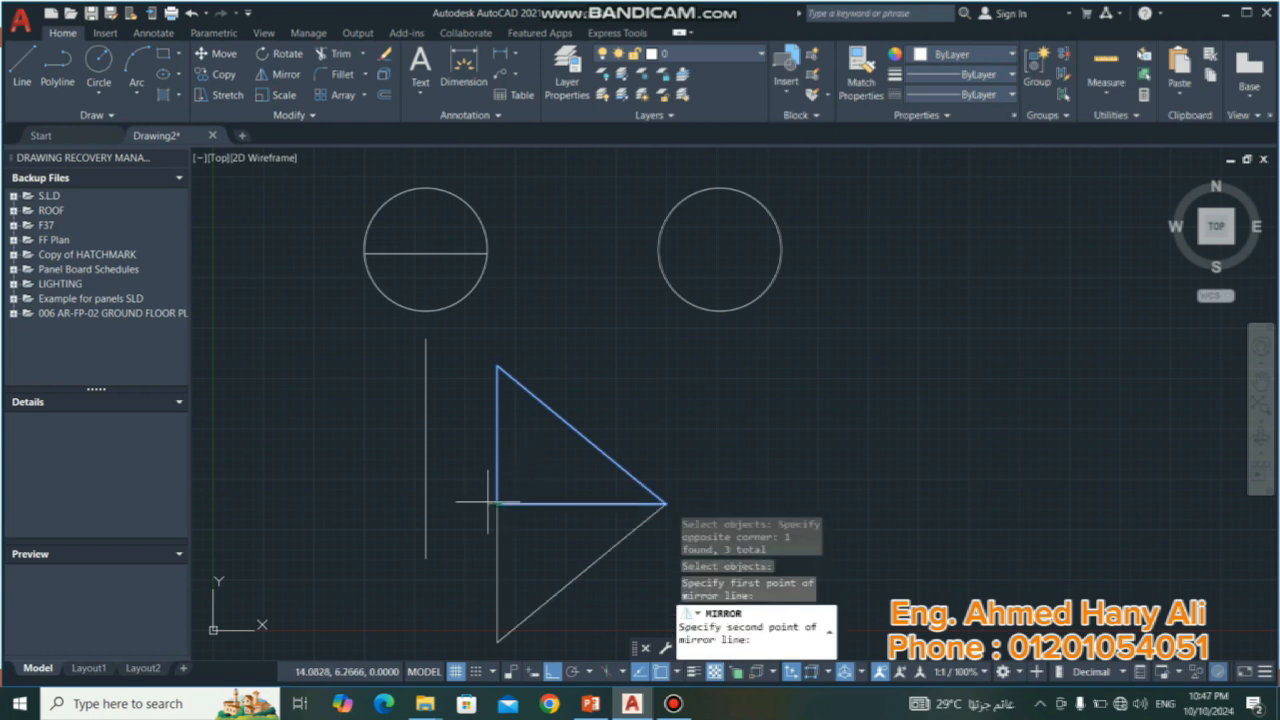
click(434, 379)
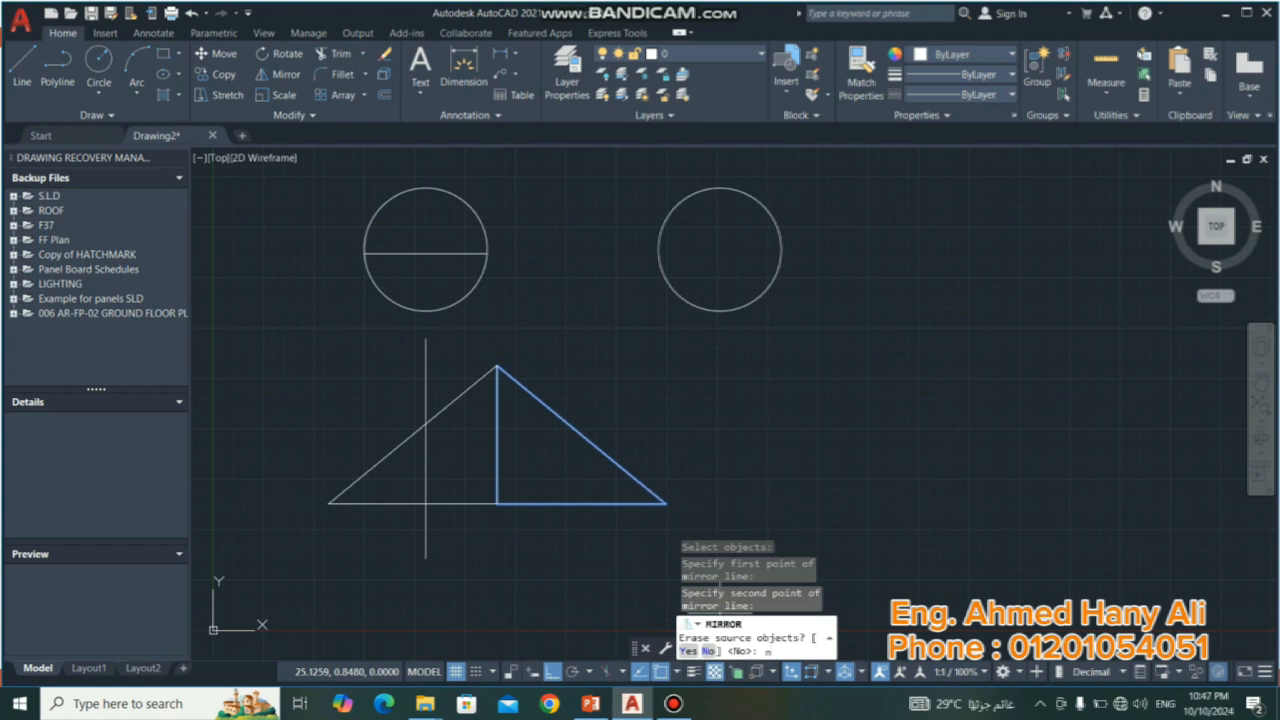
key(Return)
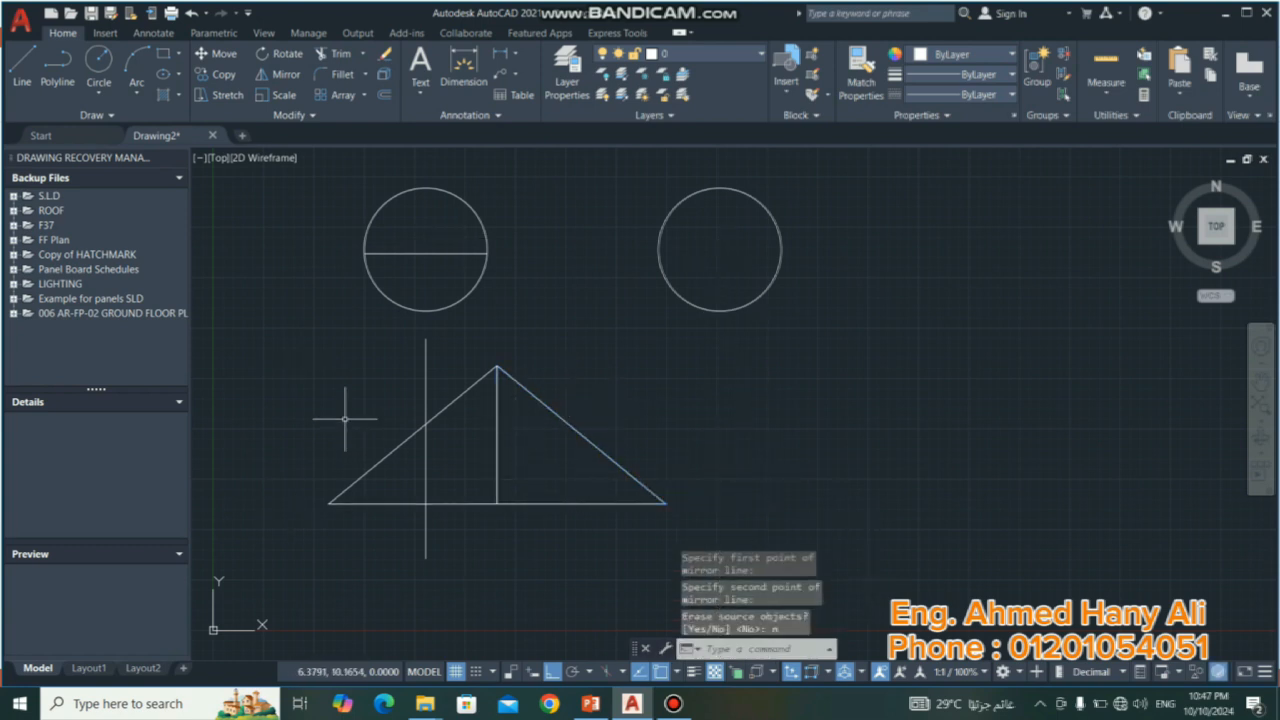
Delete the separate vertical line that crosses the mirrored triangle.
click(426, 376)
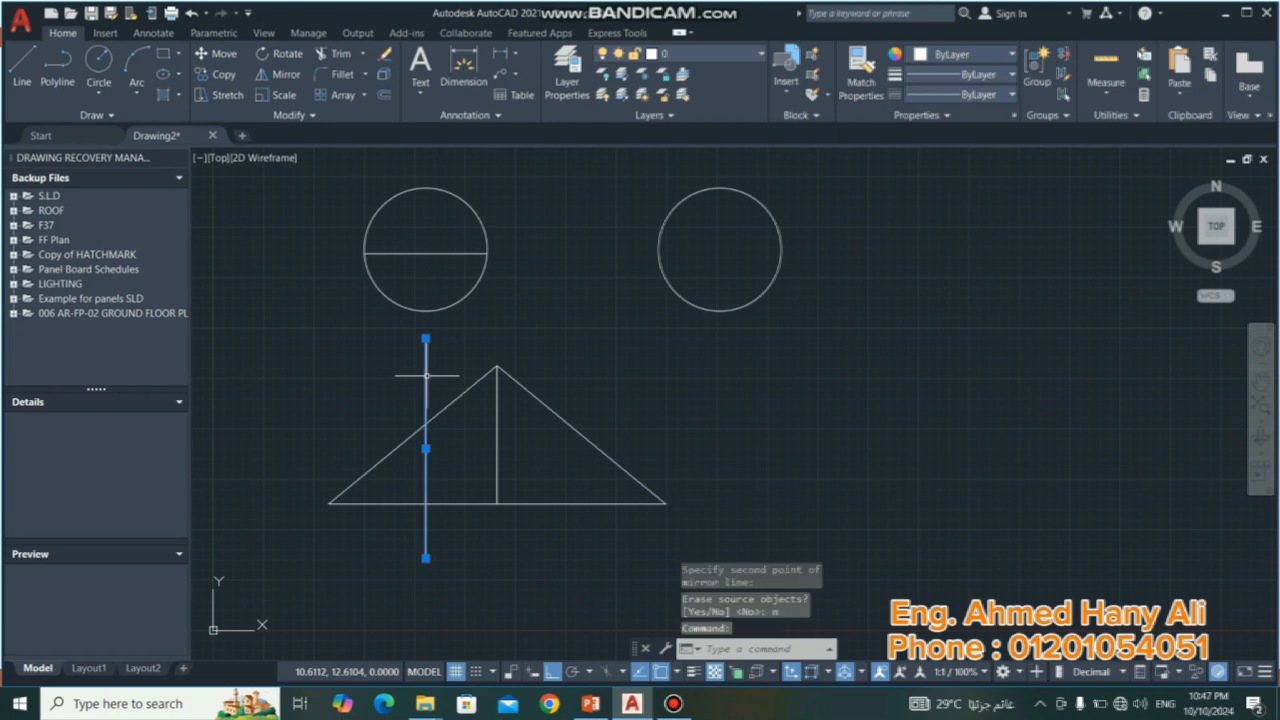
key(Delete)
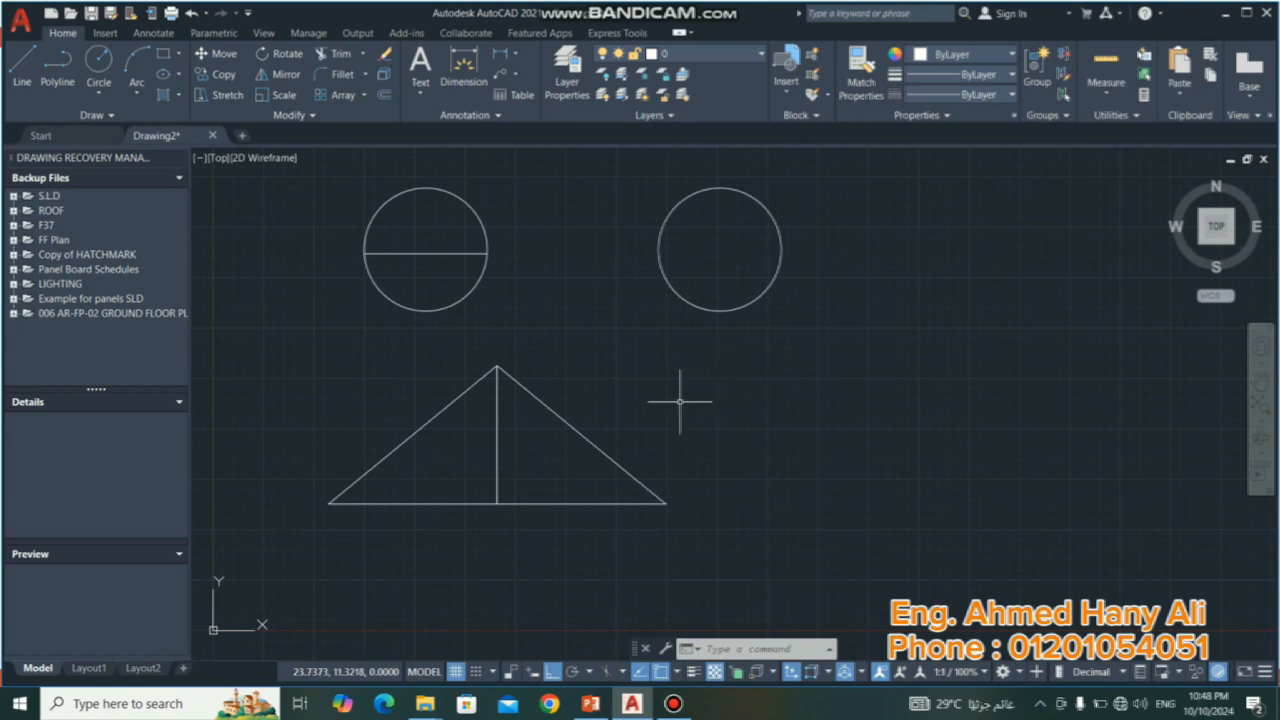
Draw connected lines right of the second circle forming a horizontal top edge, a vertical left edge, a short base segment and a shorter inner vertical.
key(l)
key(Return)
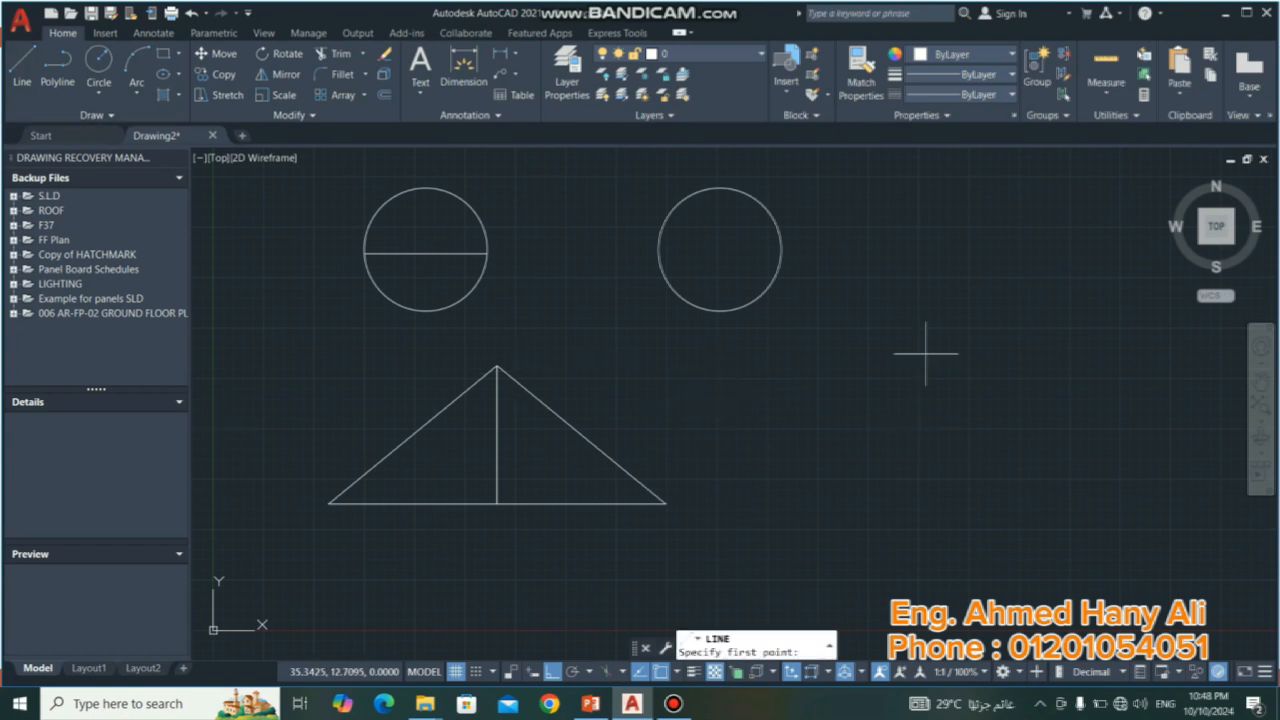
click(1120, 270)
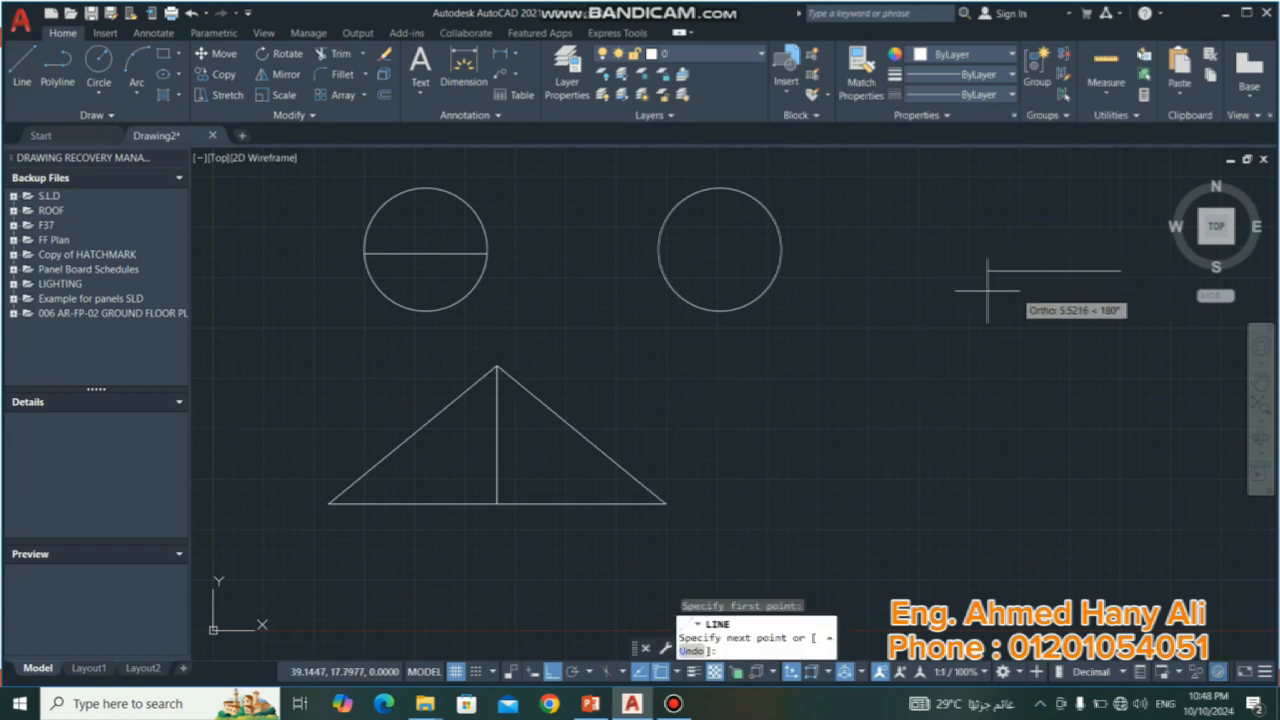
click(919, 290)
click(928, 471)
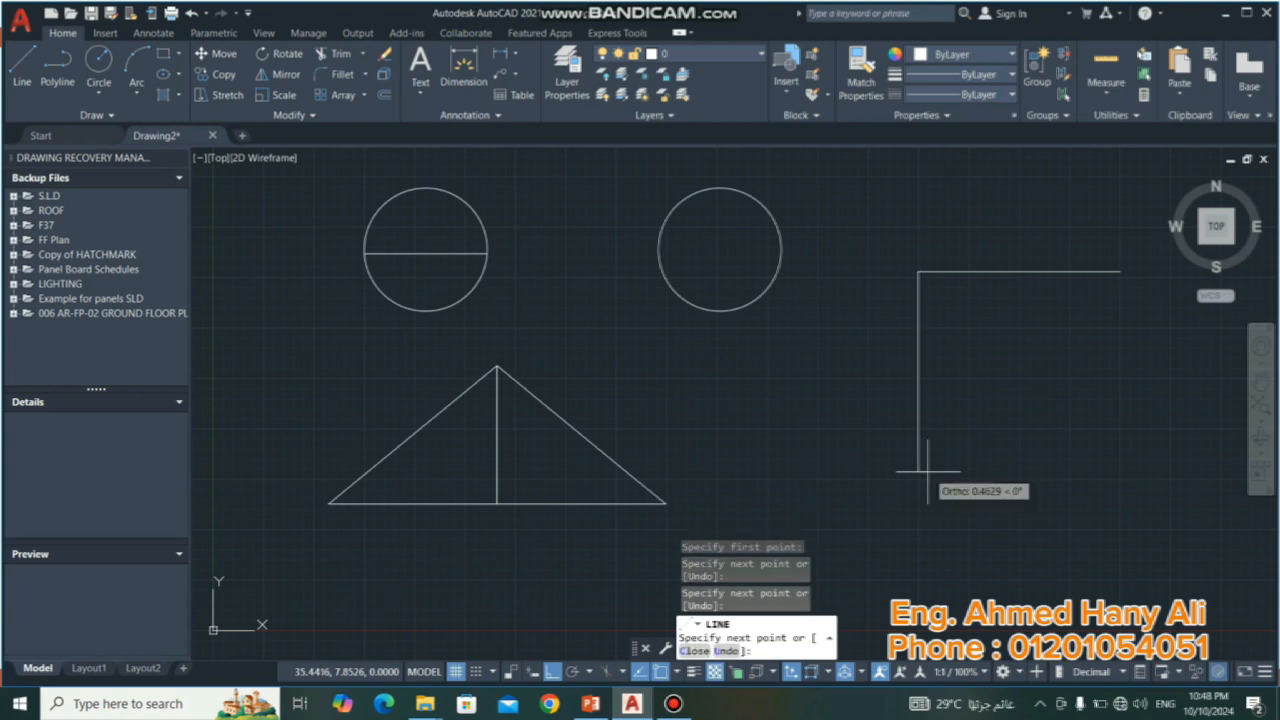
click(962, 471)
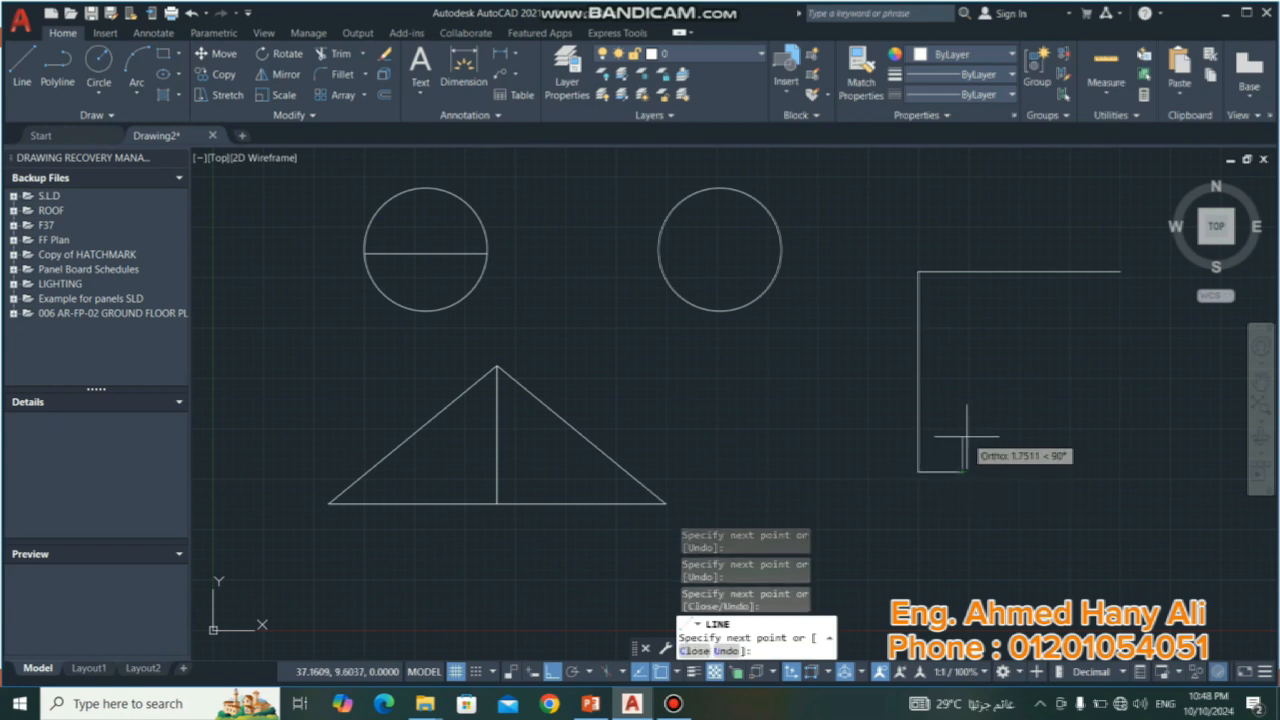
click(966, 370)
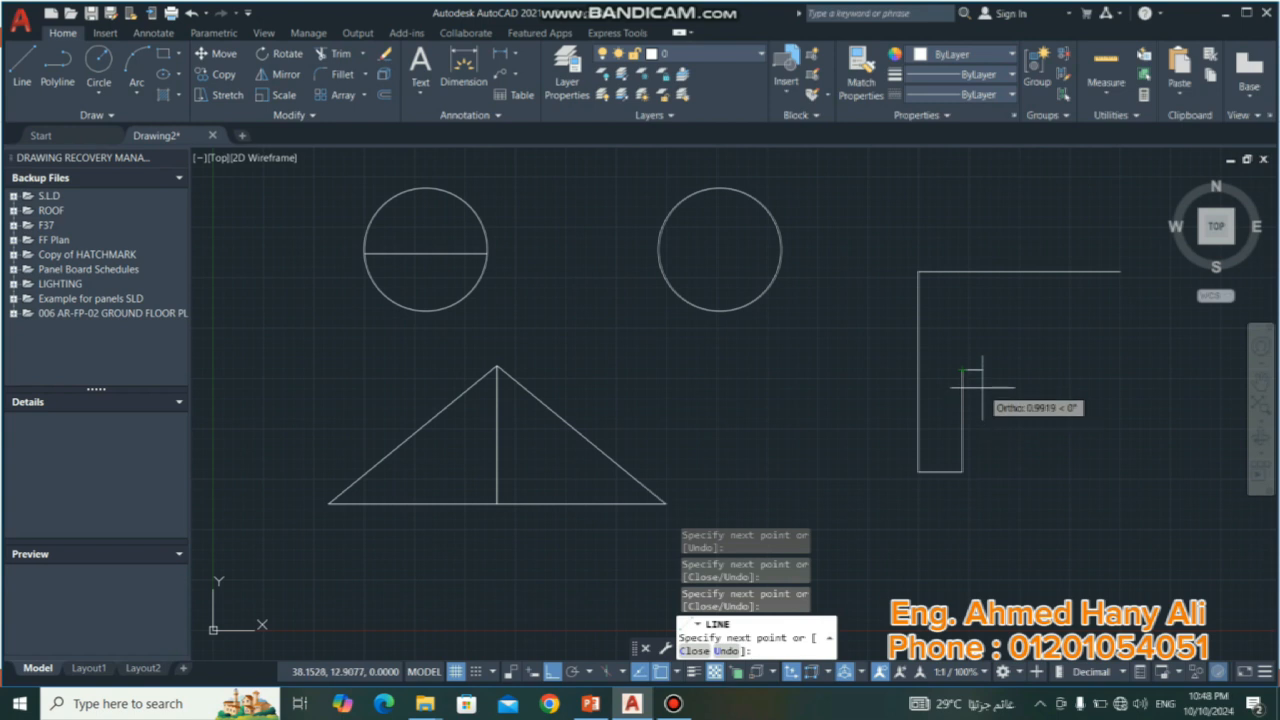
right_click(995, 390)
click(1020, 414)
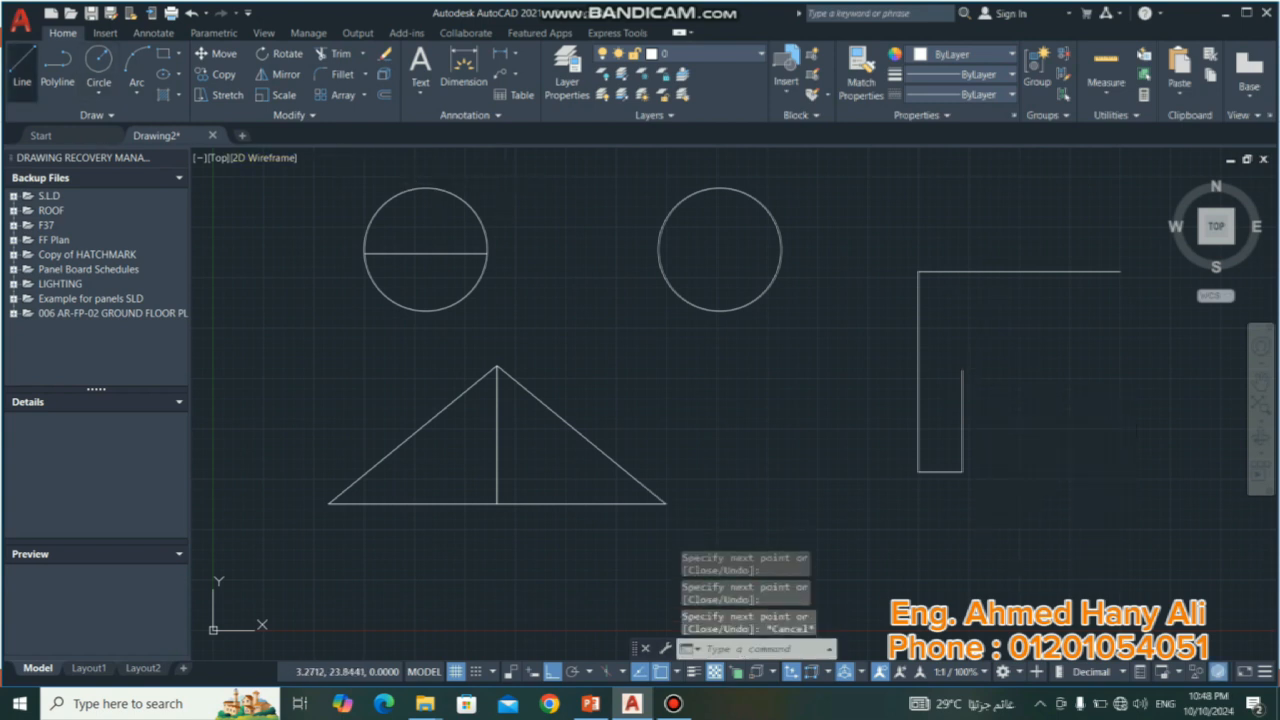
Draw the outline's right edge down from its upper-right corner to base level, plus a short base segment leftward, leaving a gap before the inner vertical.
click(22, 68)
click(1120, 271)
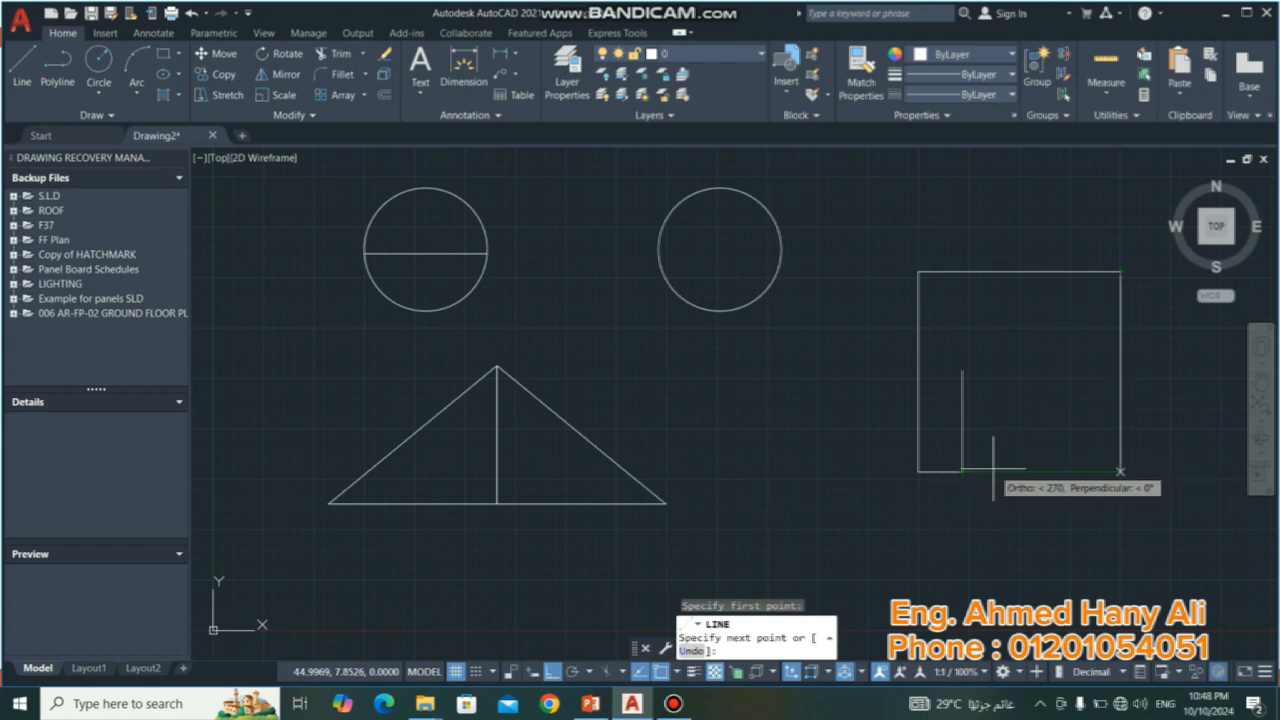
click(962, 472)
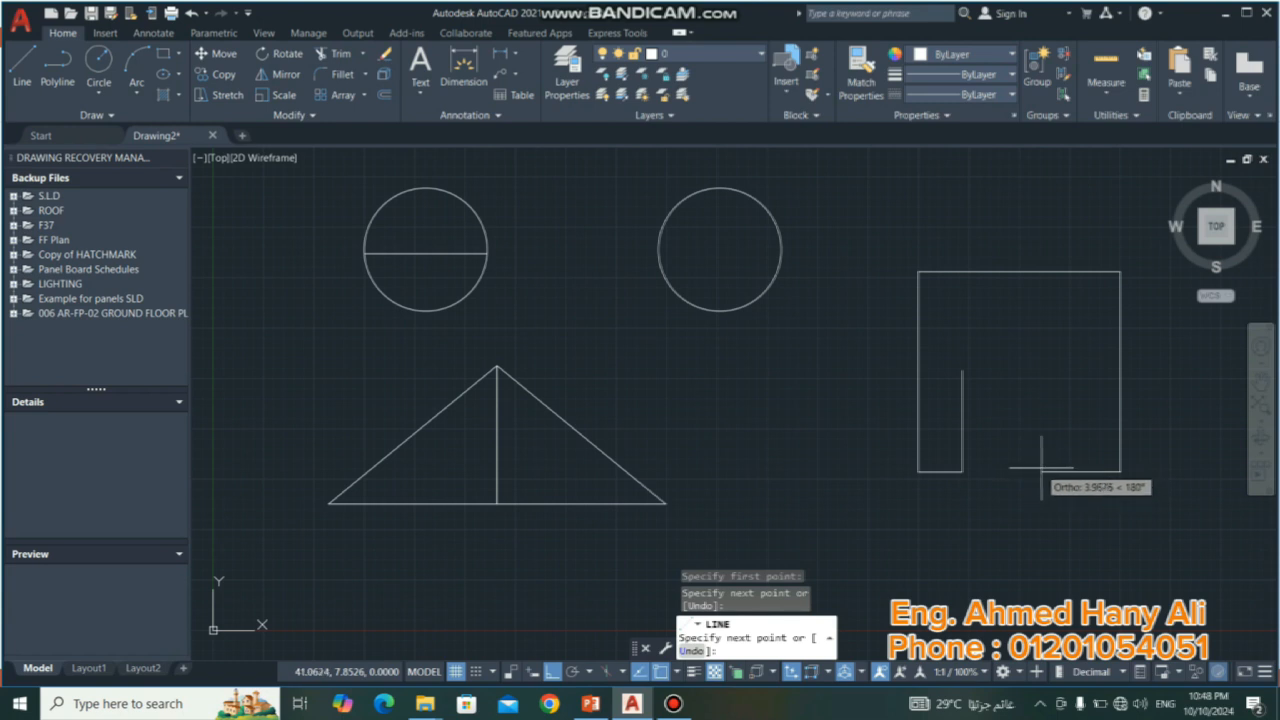
click(1043, 466)
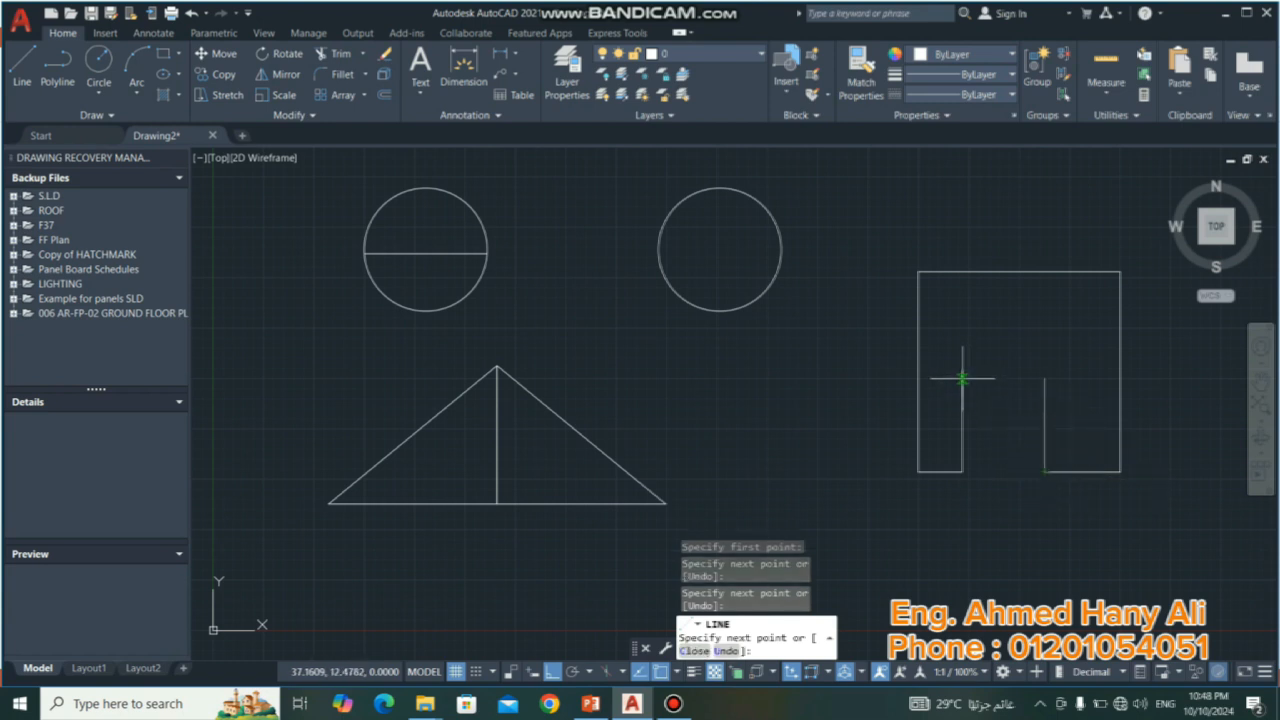
right_click(996, 356)
click(1060, 381)
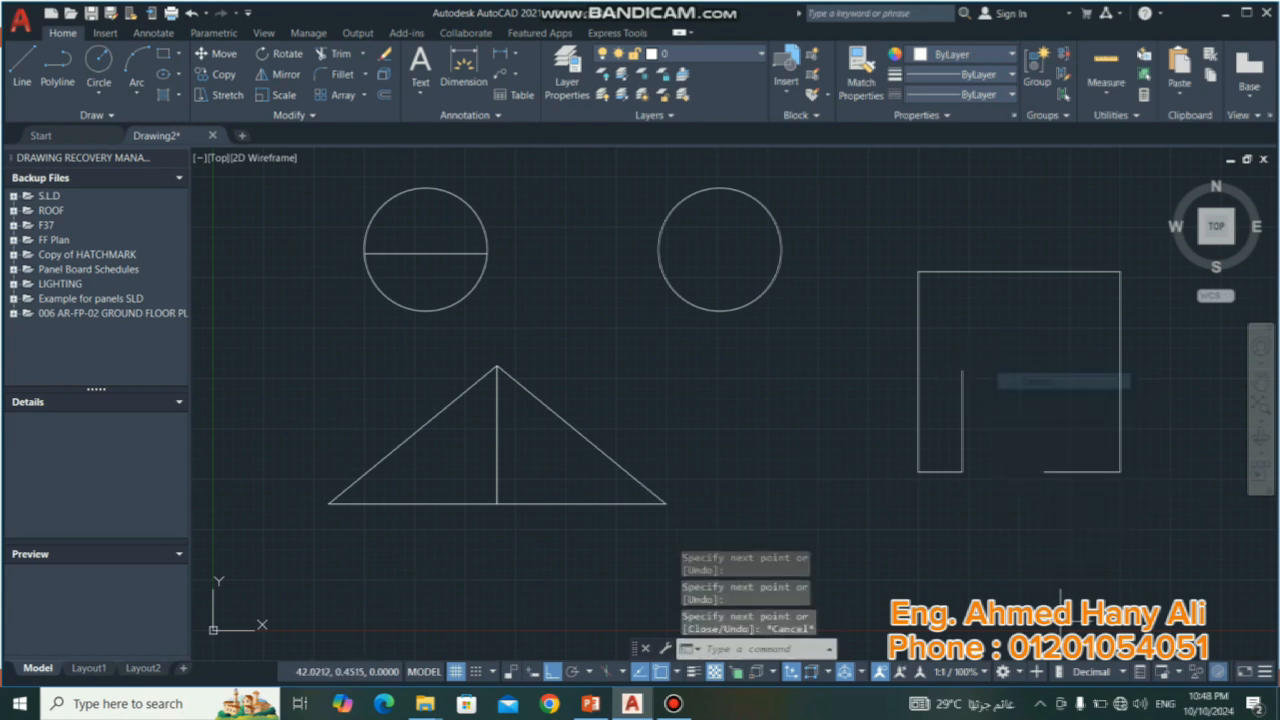
Draw a three-point arc from the inner vertical's upper end through the gap's opposite base endpoint, ending slightly below base level.
click(136, 62)
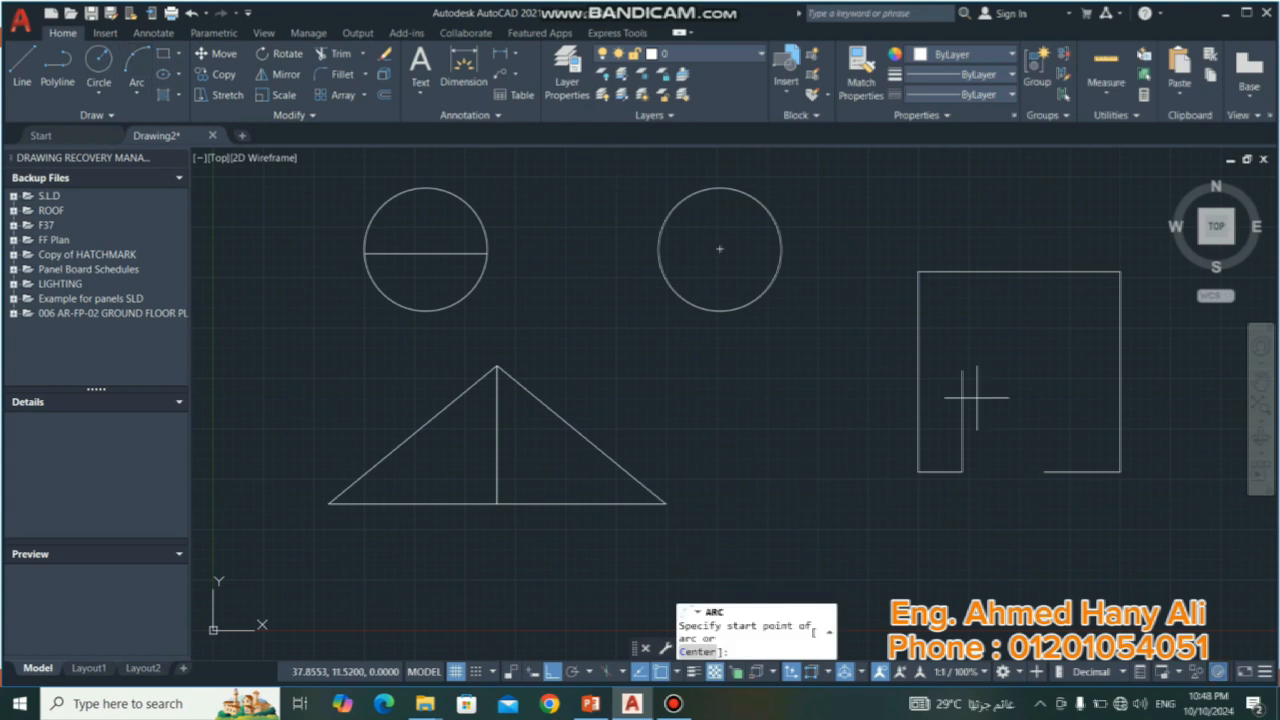
click(962, 370)
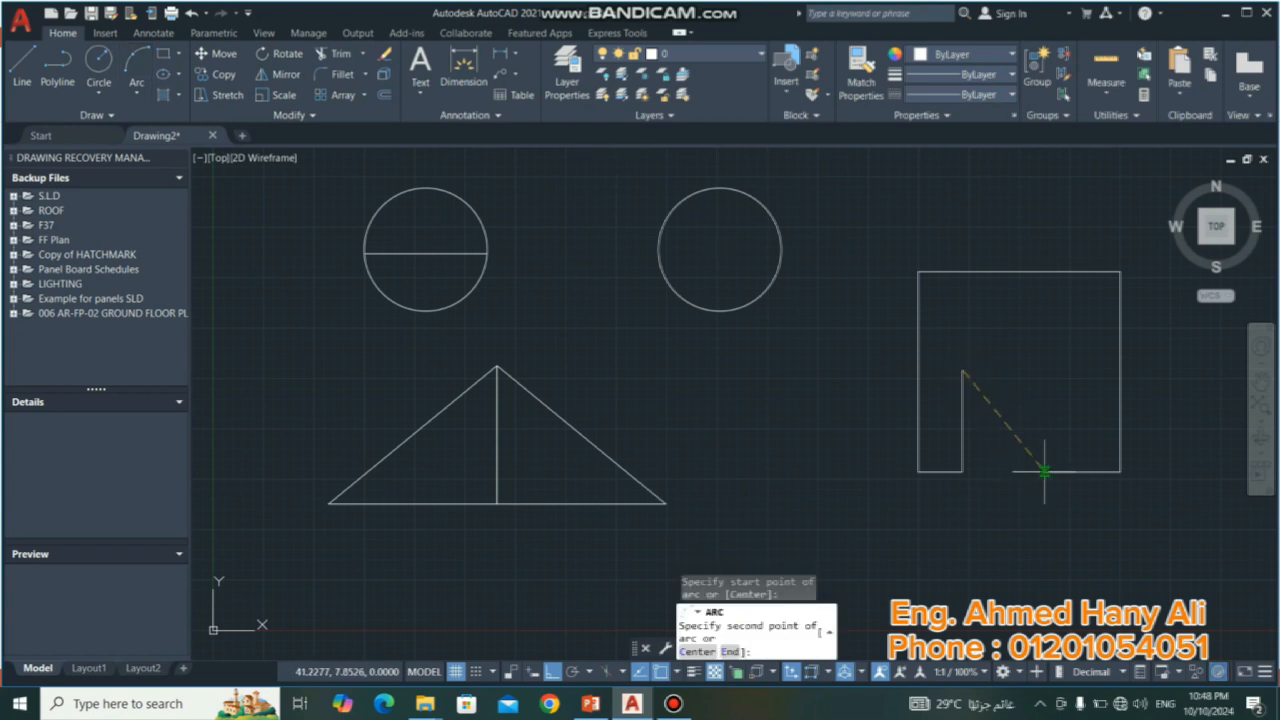
click(1044, 472)
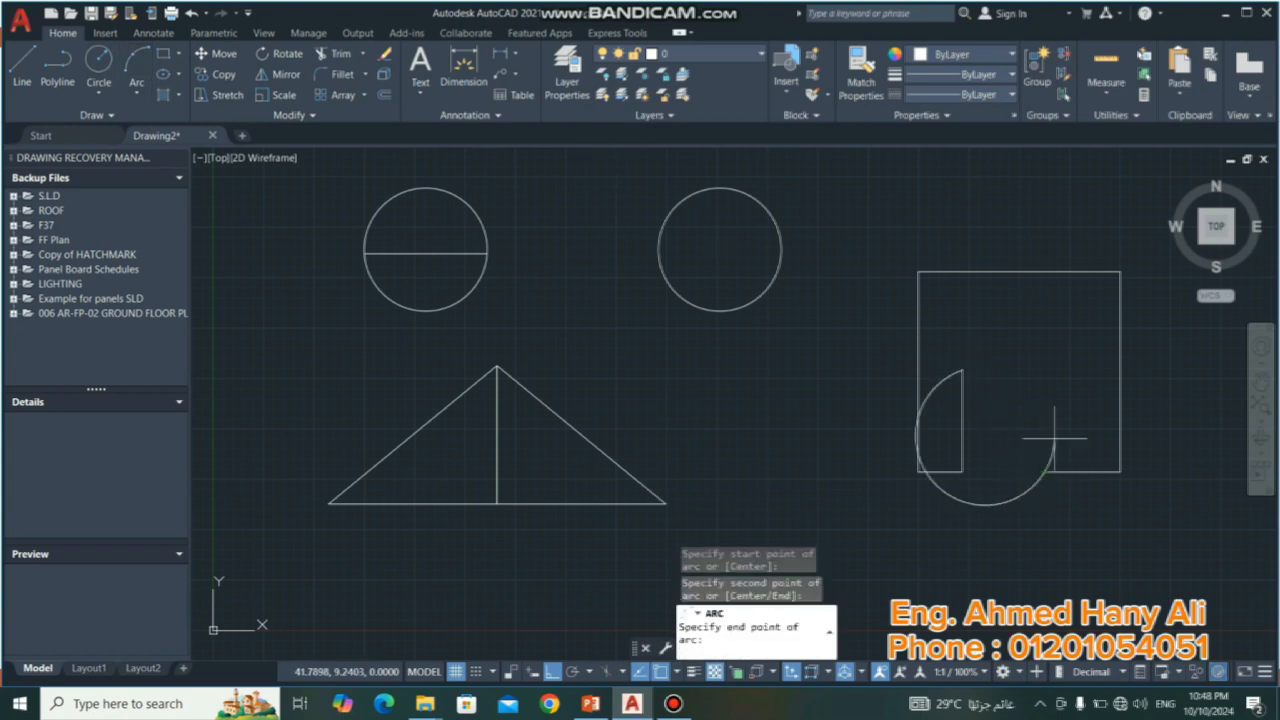
click(1044, 490)
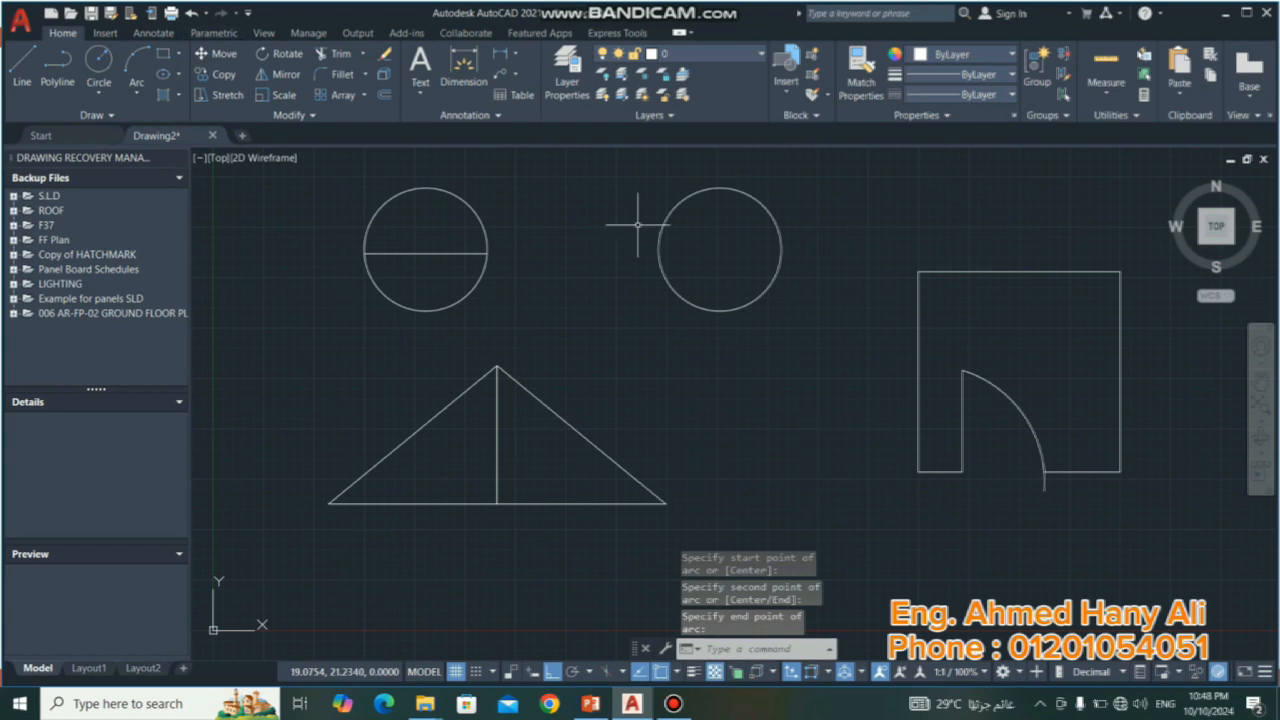
Trim the short tail of the arc that extends below the base line.
text(tr)
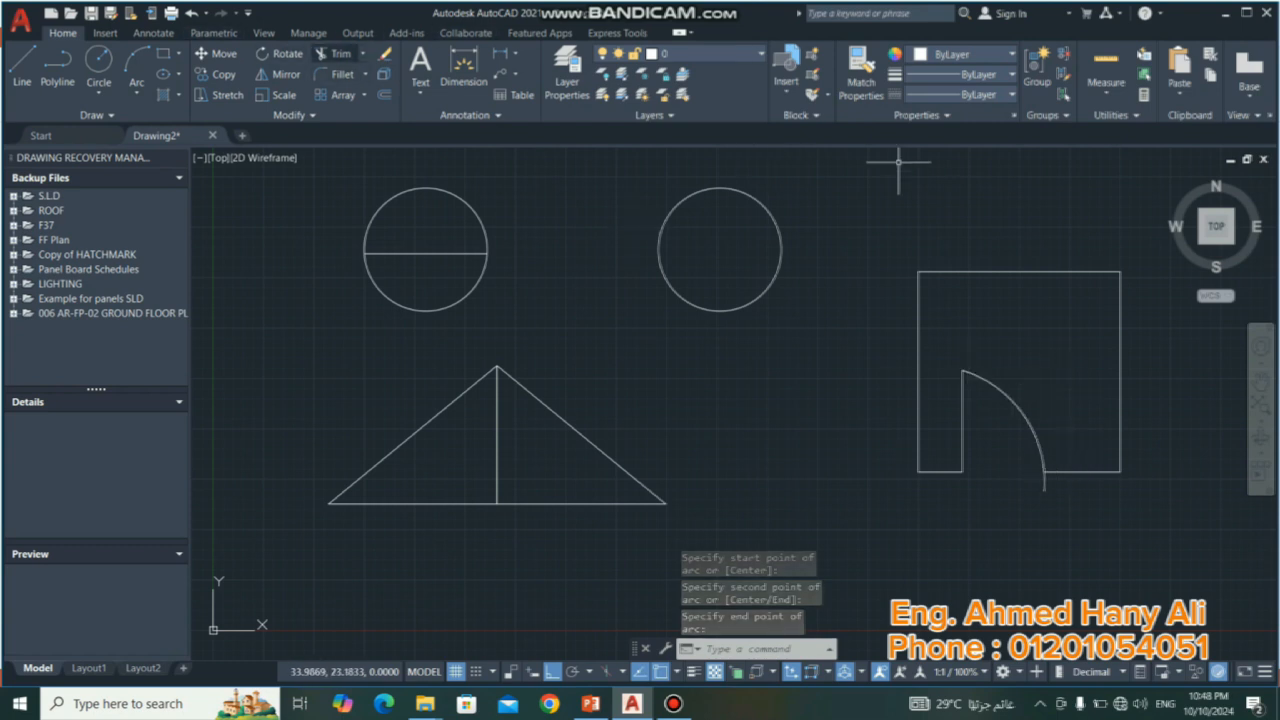
key(Return)
click(1044, 490)
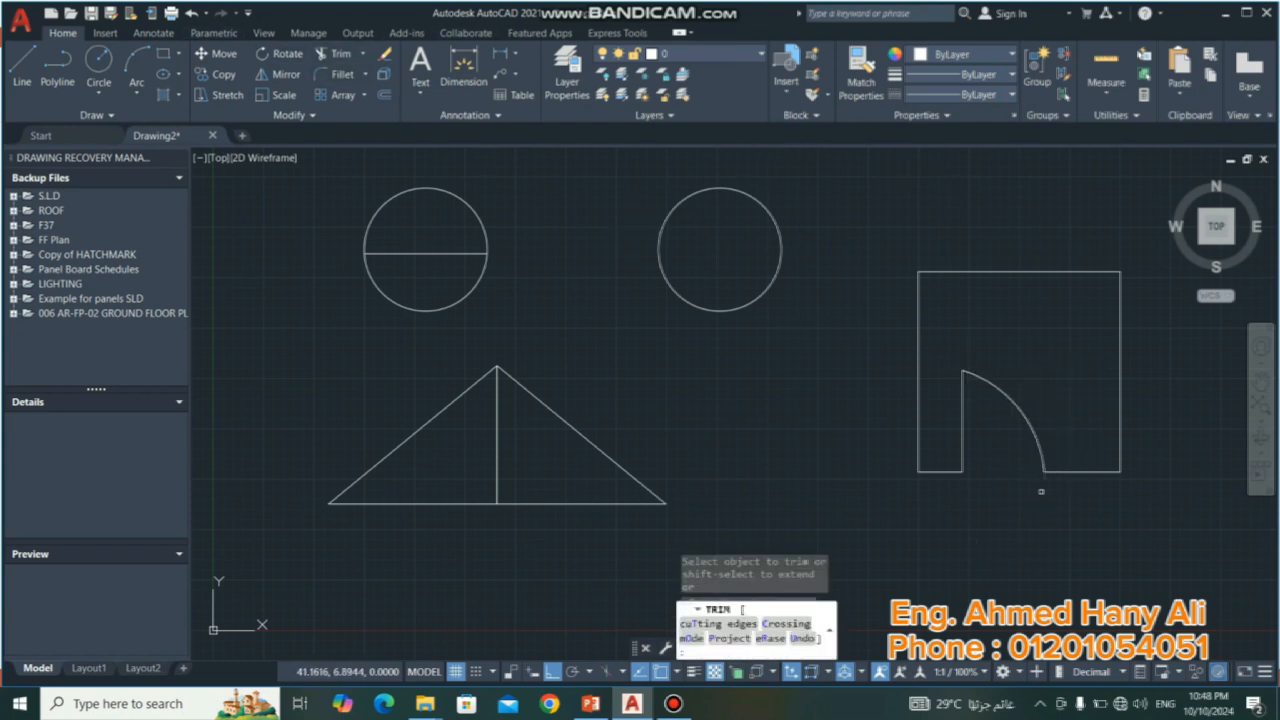
right_click(872, 212)
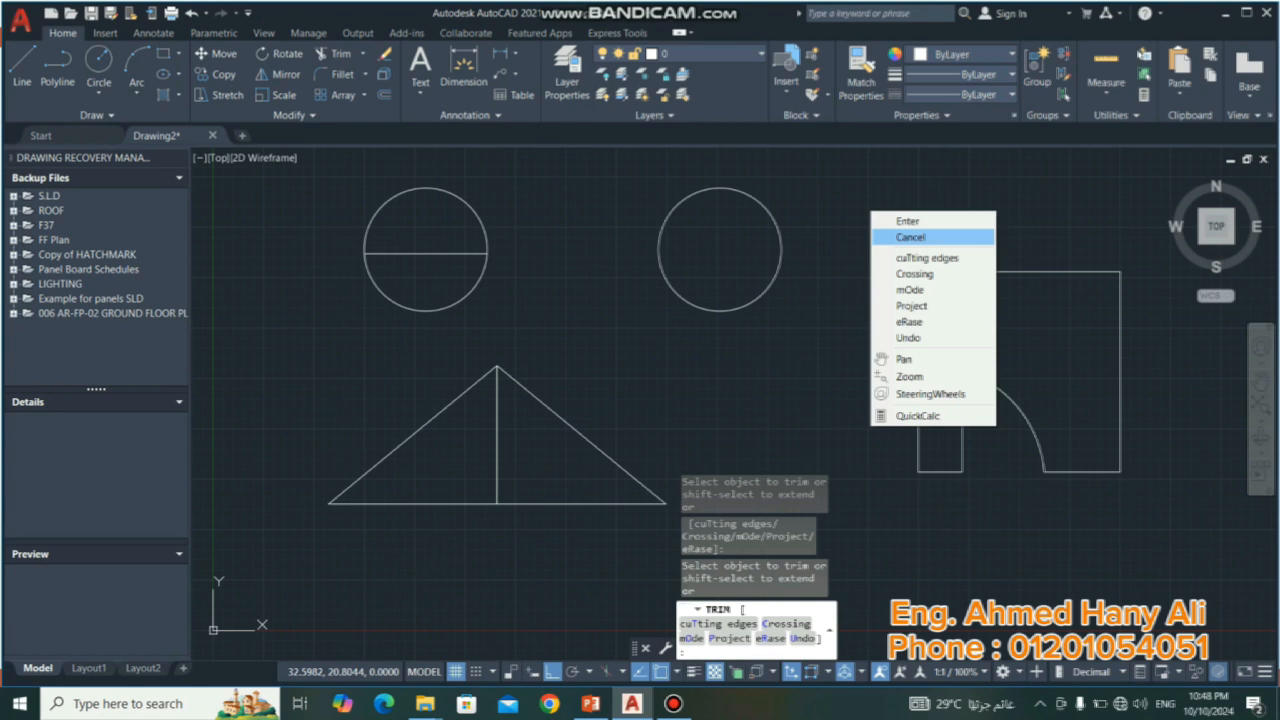
click(911, 237)
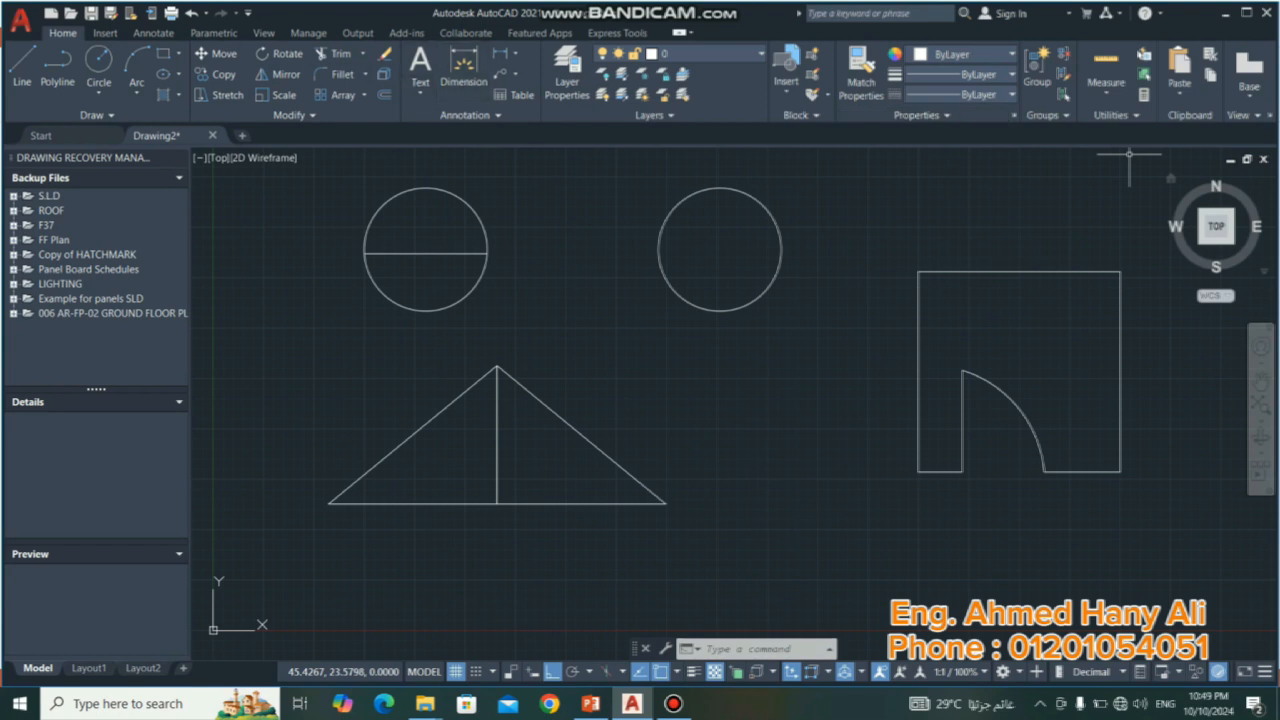
Draw a small circle with a radius of about 0.9 inside the outline, above the arc.
click(98, 62)
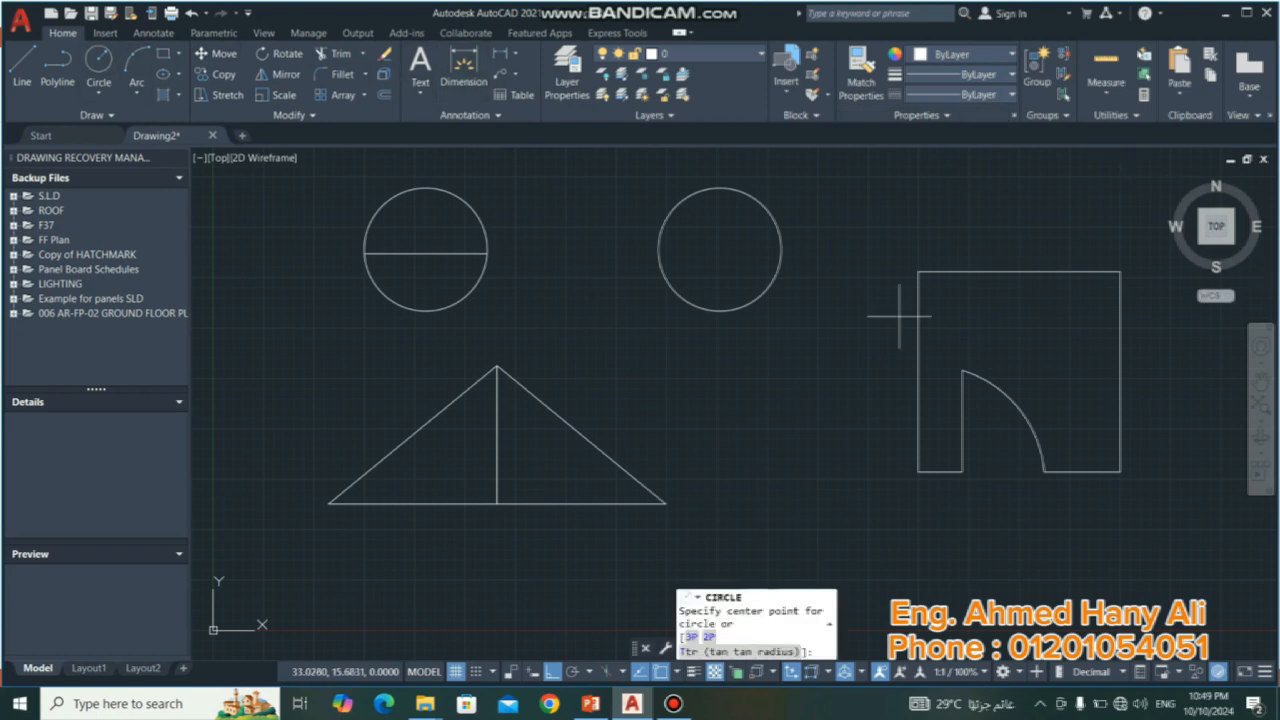
click(1032, 338)
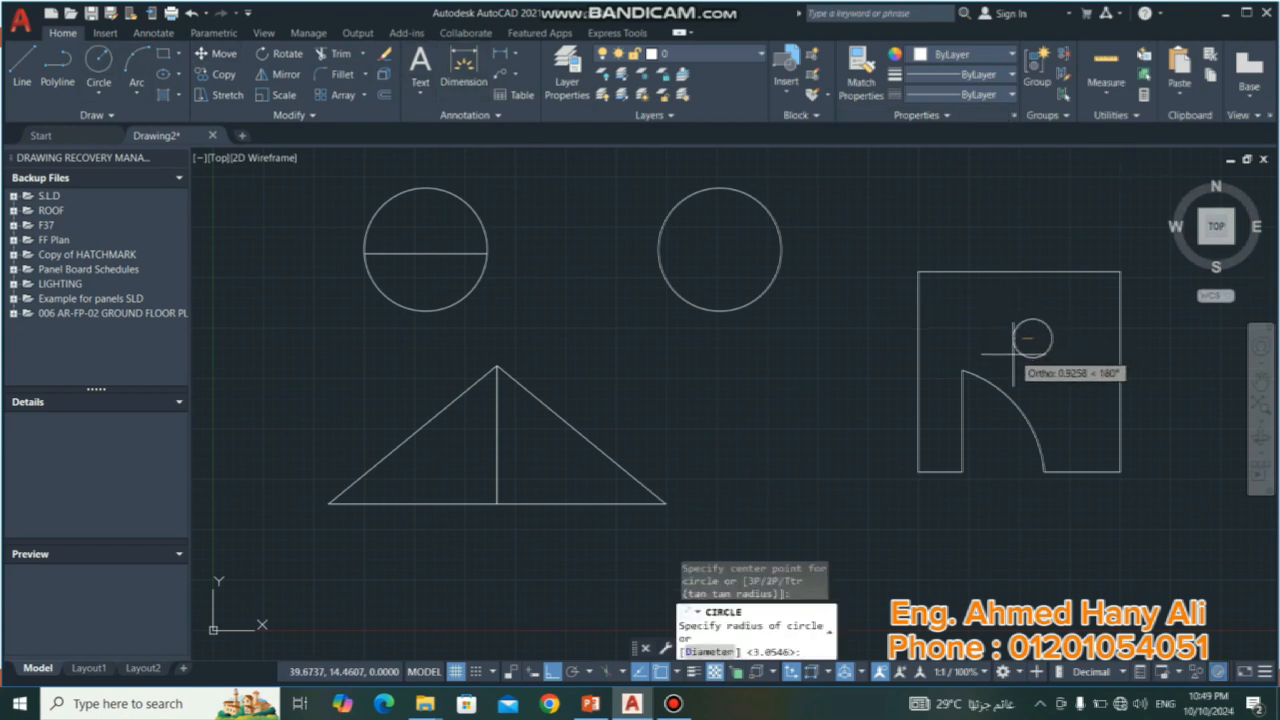
click(1045, 352)
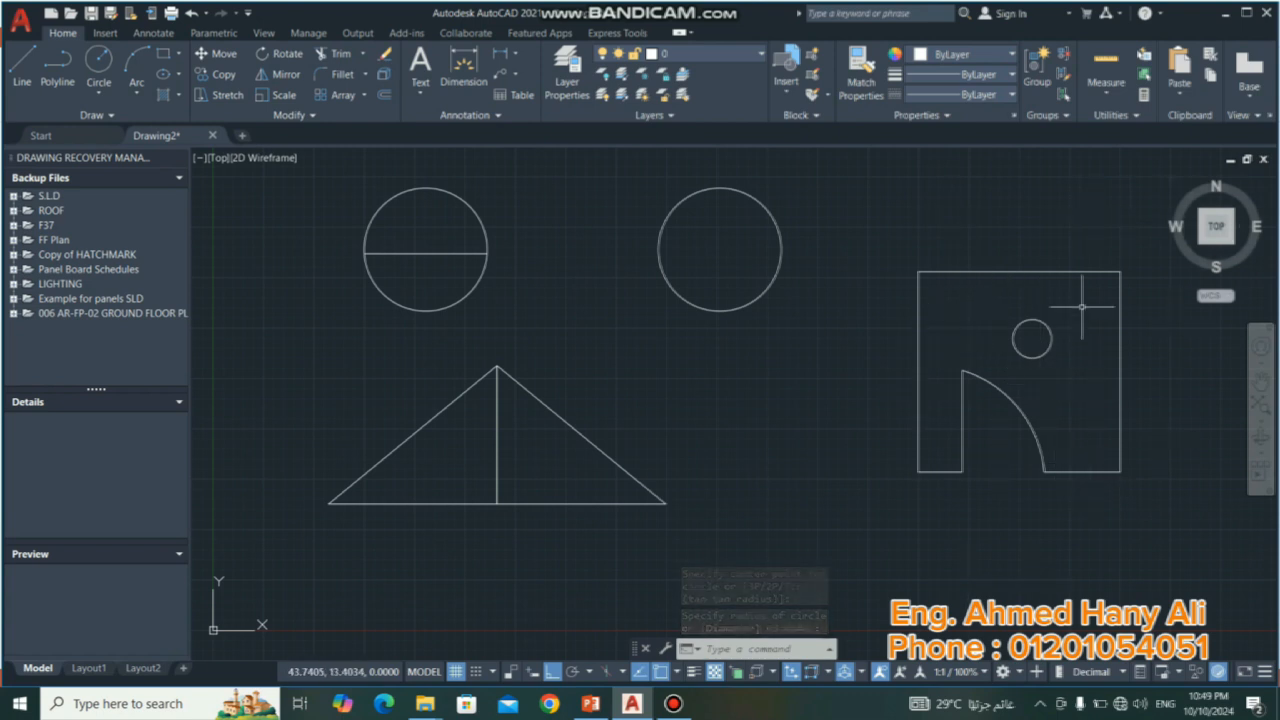
Copy the whole outline with its arc and circle about 18.5 units horizontally to the right, using the circle's center as base point.
scroll(545, 400, down, 3)
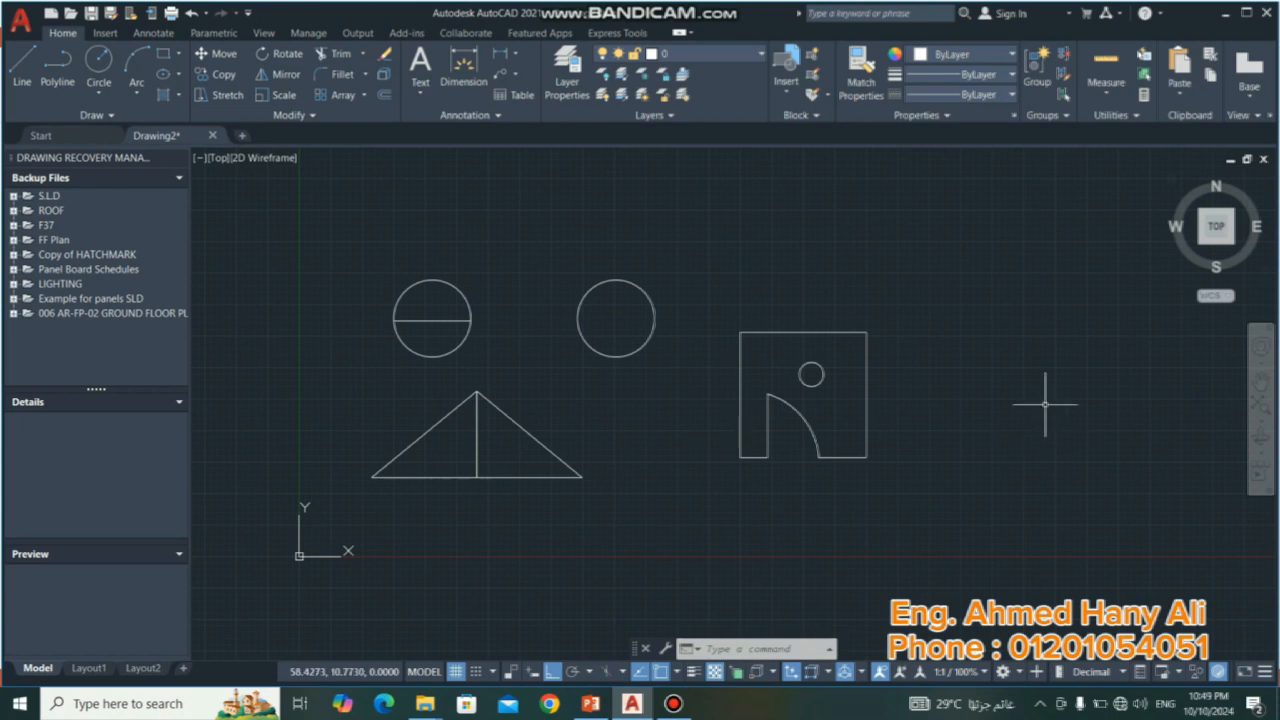
scroll(1000, 380, up, 3)
click(834, 243)
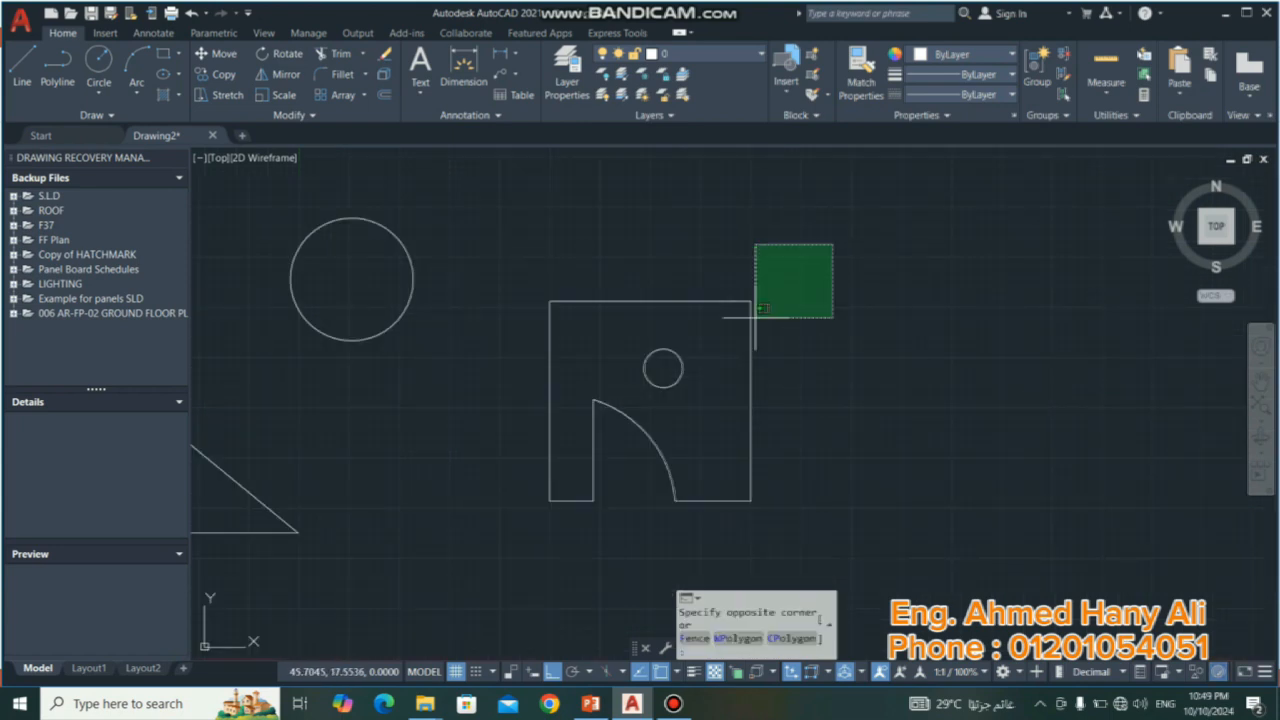
click(536, 558)
right_click(632, 418)
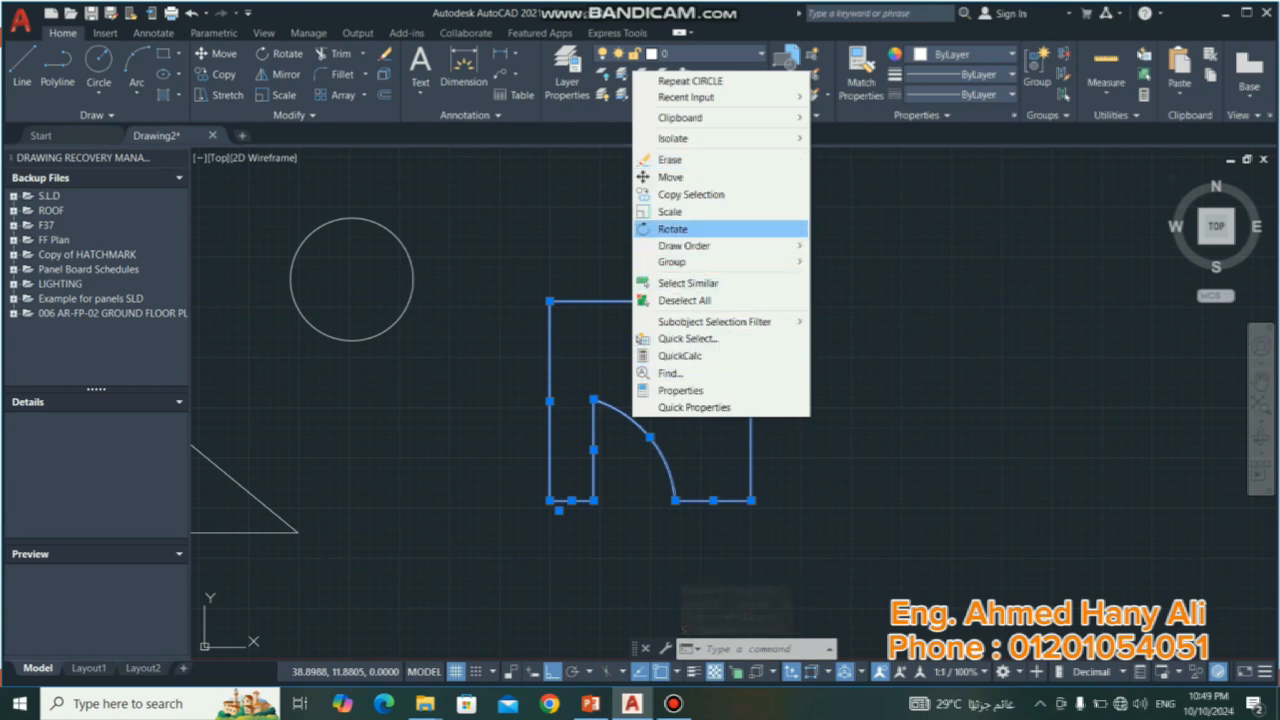
click(973, 305)
click(834, 329)
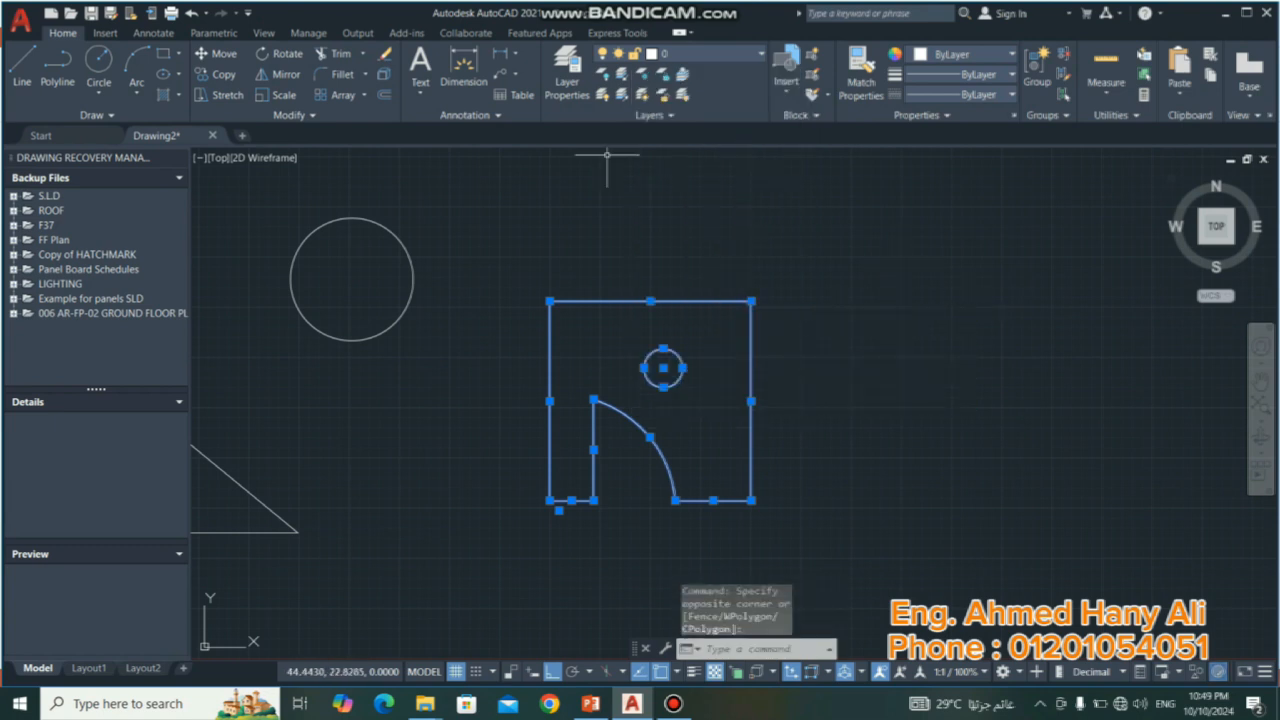
text(co)
key(space)
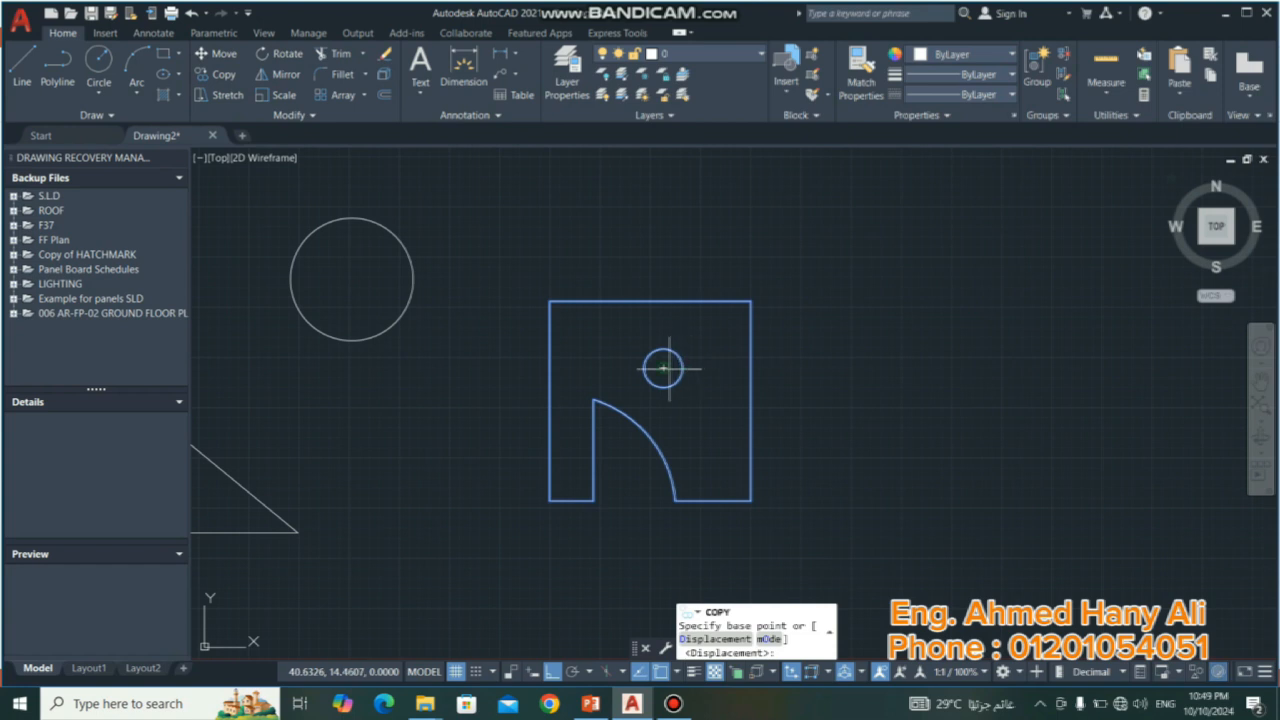
click(663, 368)
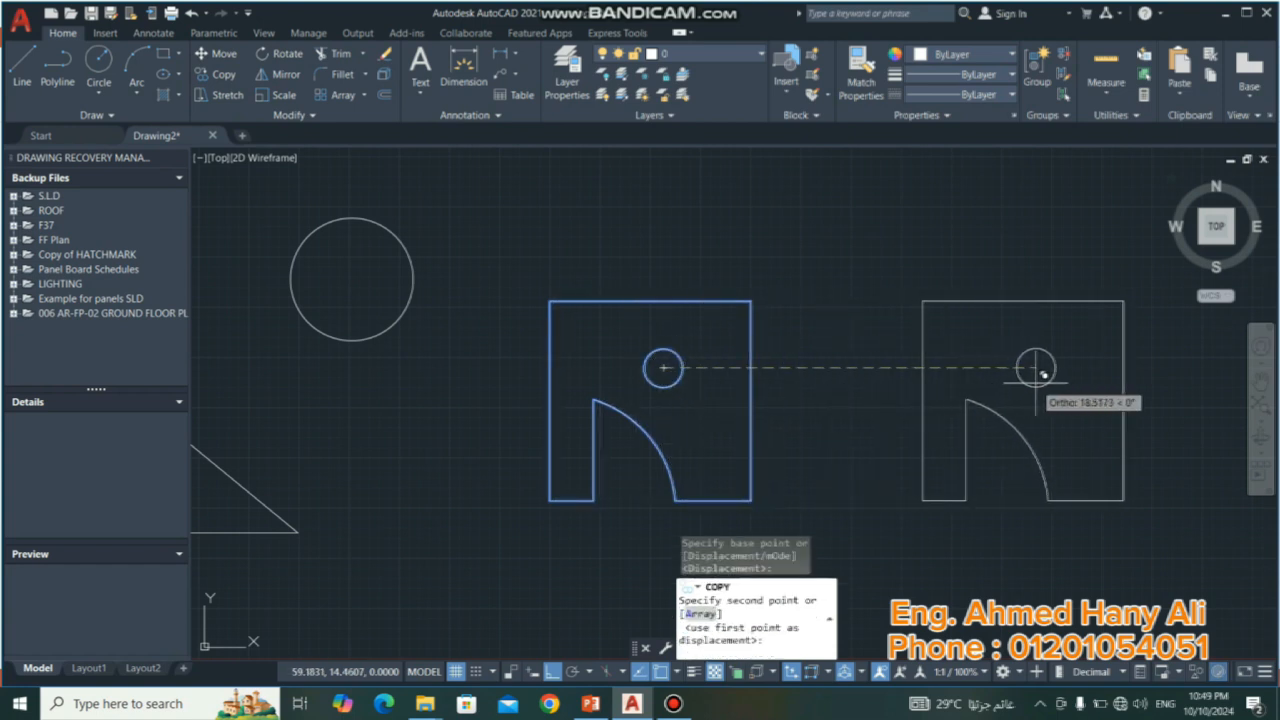
click(1041, 370)
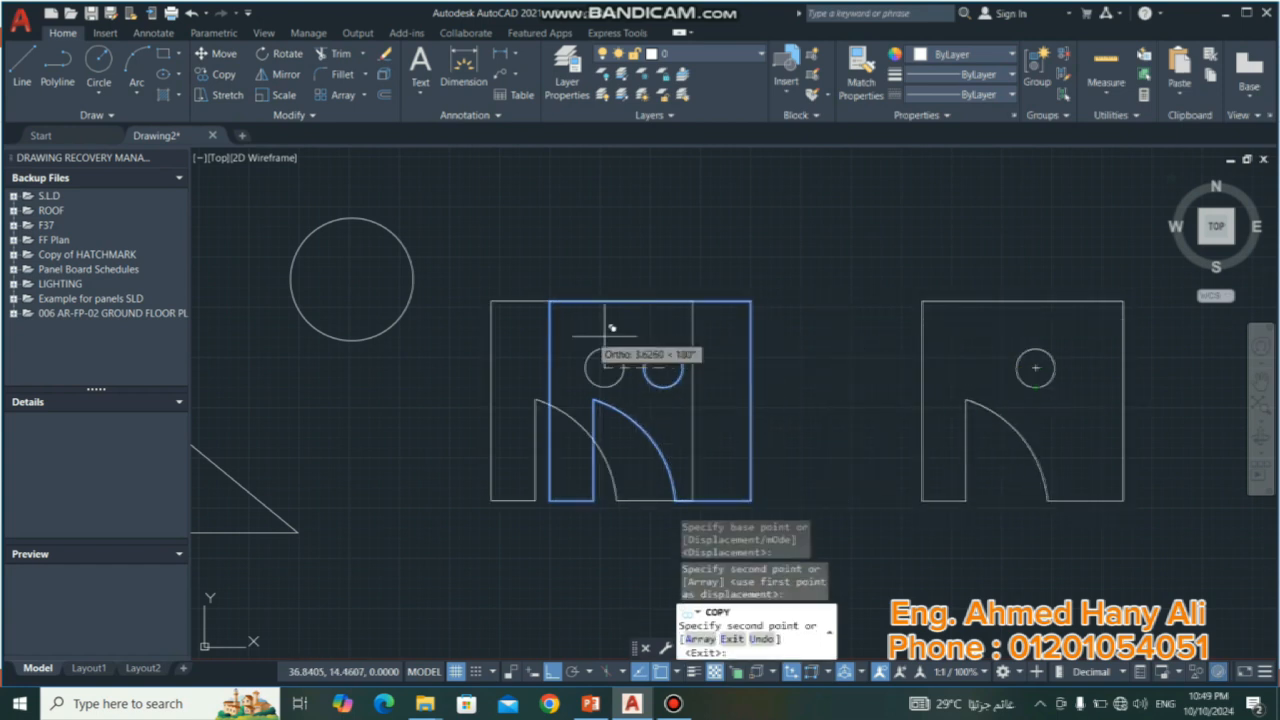
right_click(835, 230)
click(829, 260)
Draw a stepped line from the original circle's center right, up between the outlines, right above the copy, and down to the copied circle's center.
scroll(257, 400, down, 4)
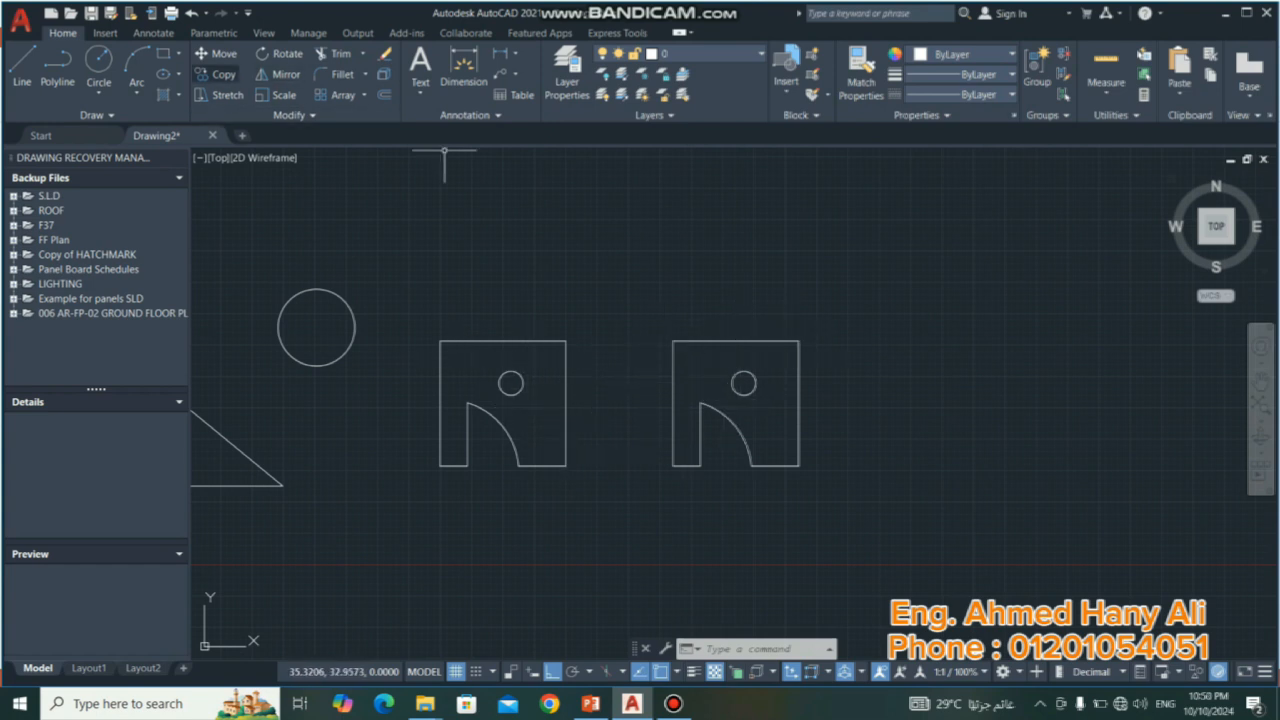
text(l)
key(Return)
scroll(499, 381, up, 2)
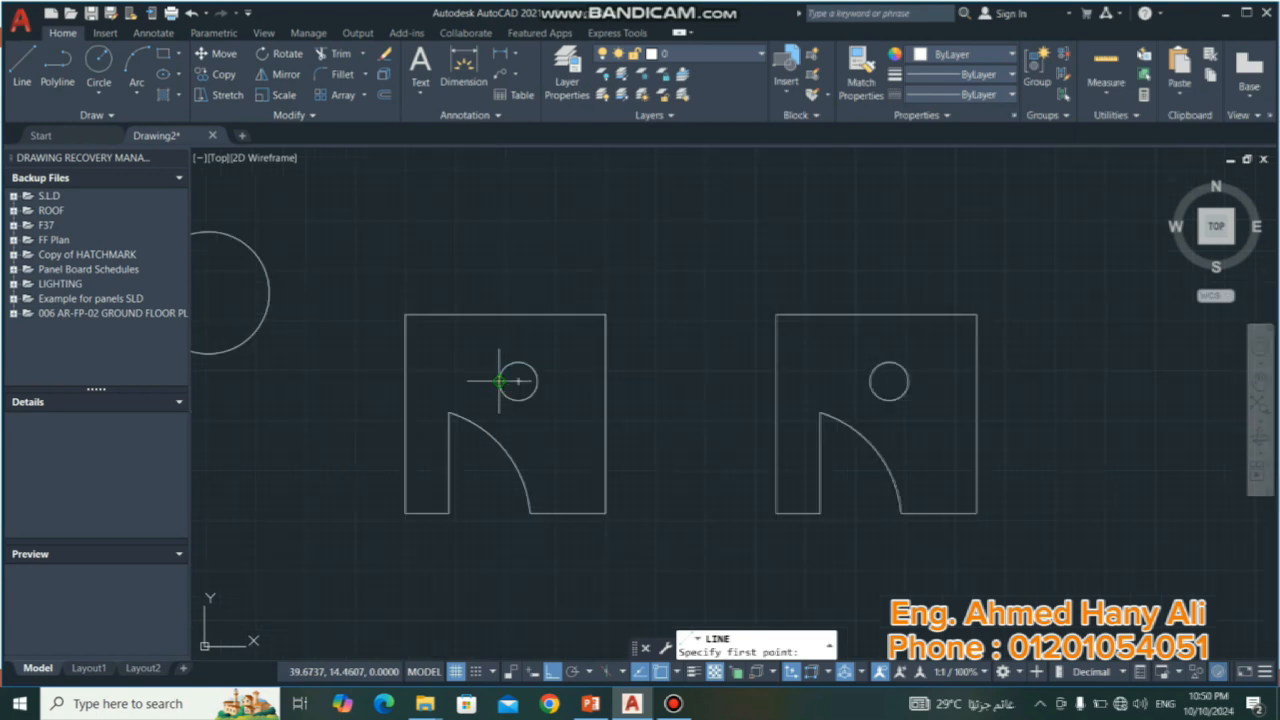
click(518, 381)
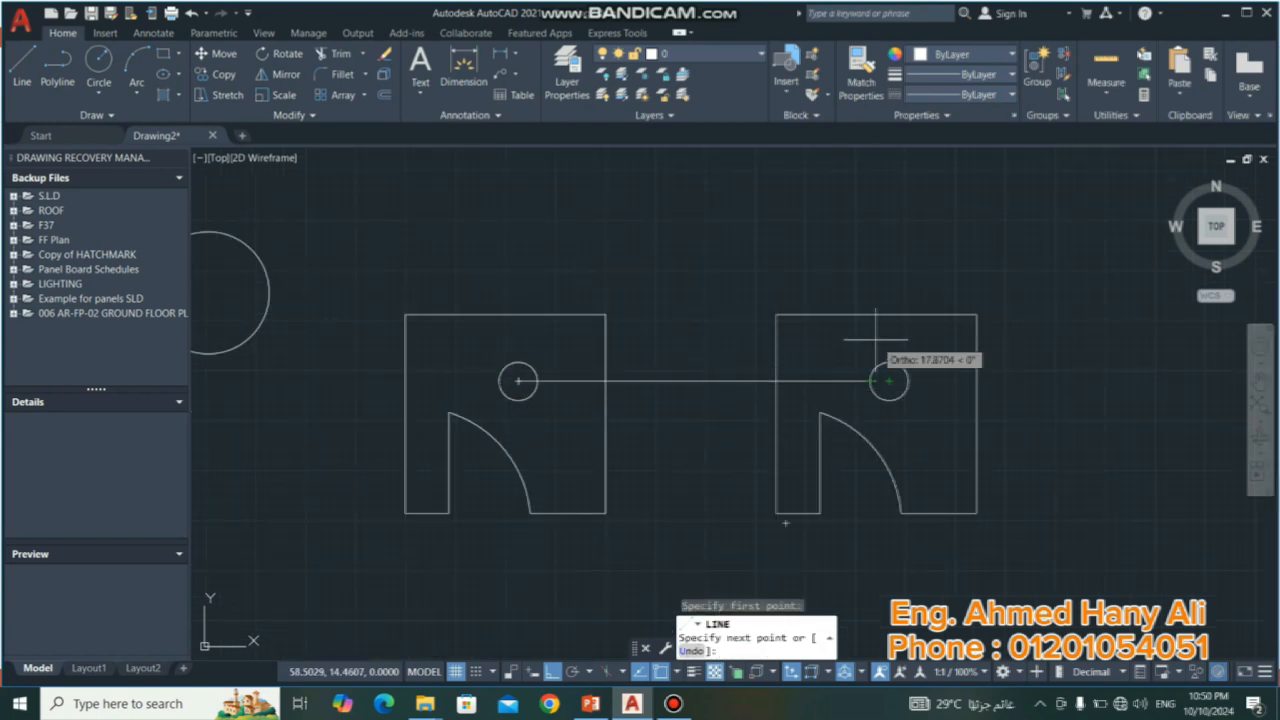
click(710, 358)
click(711, 298)
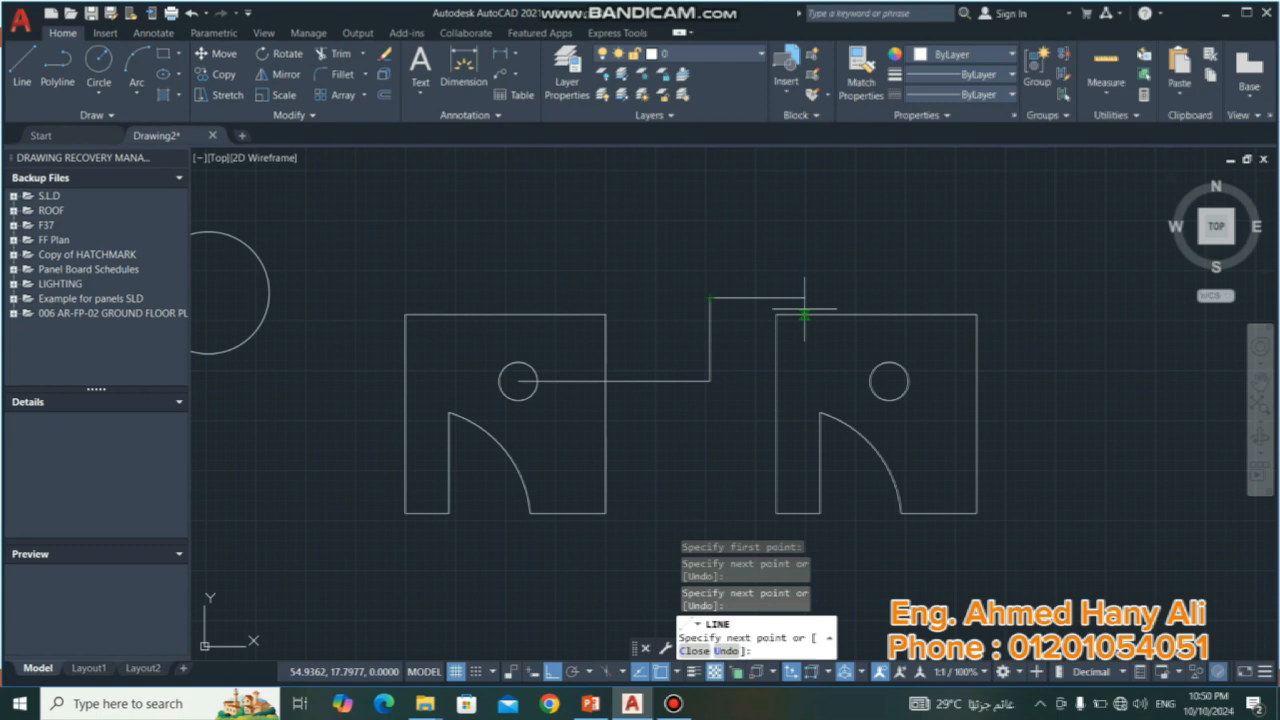
click(889, 298)
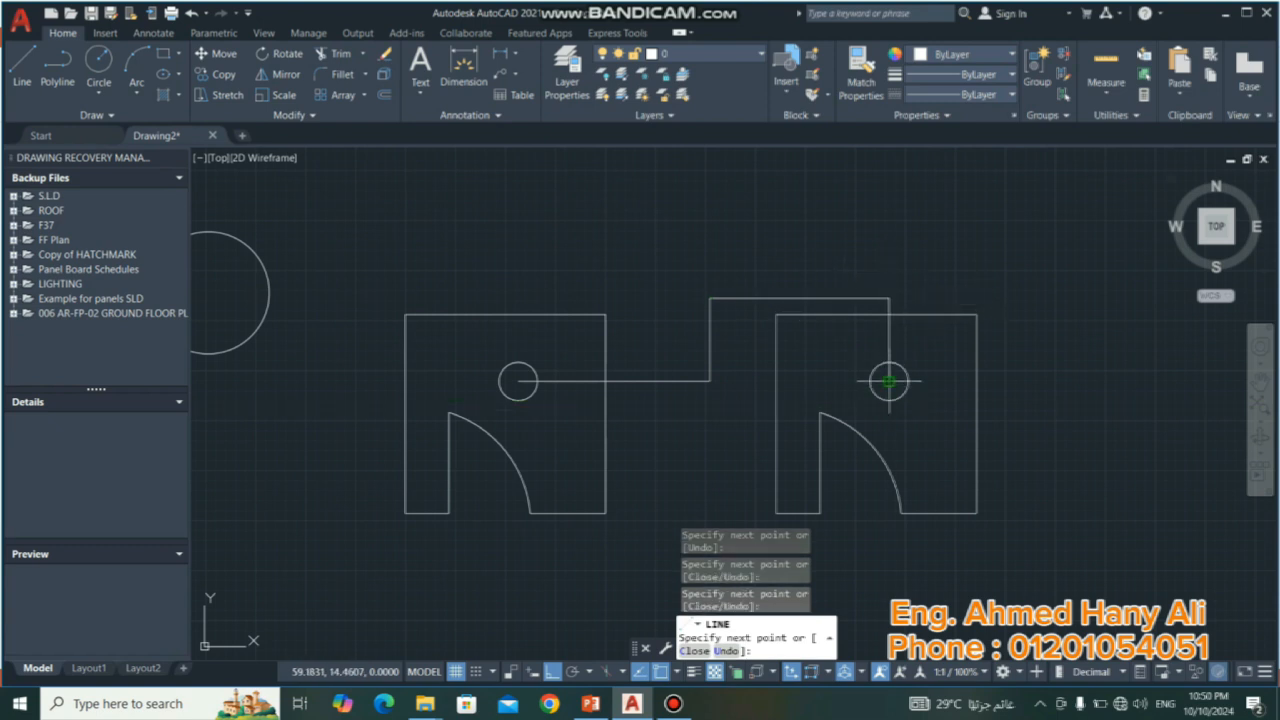
right_click(889, 381)
click(918, 409)
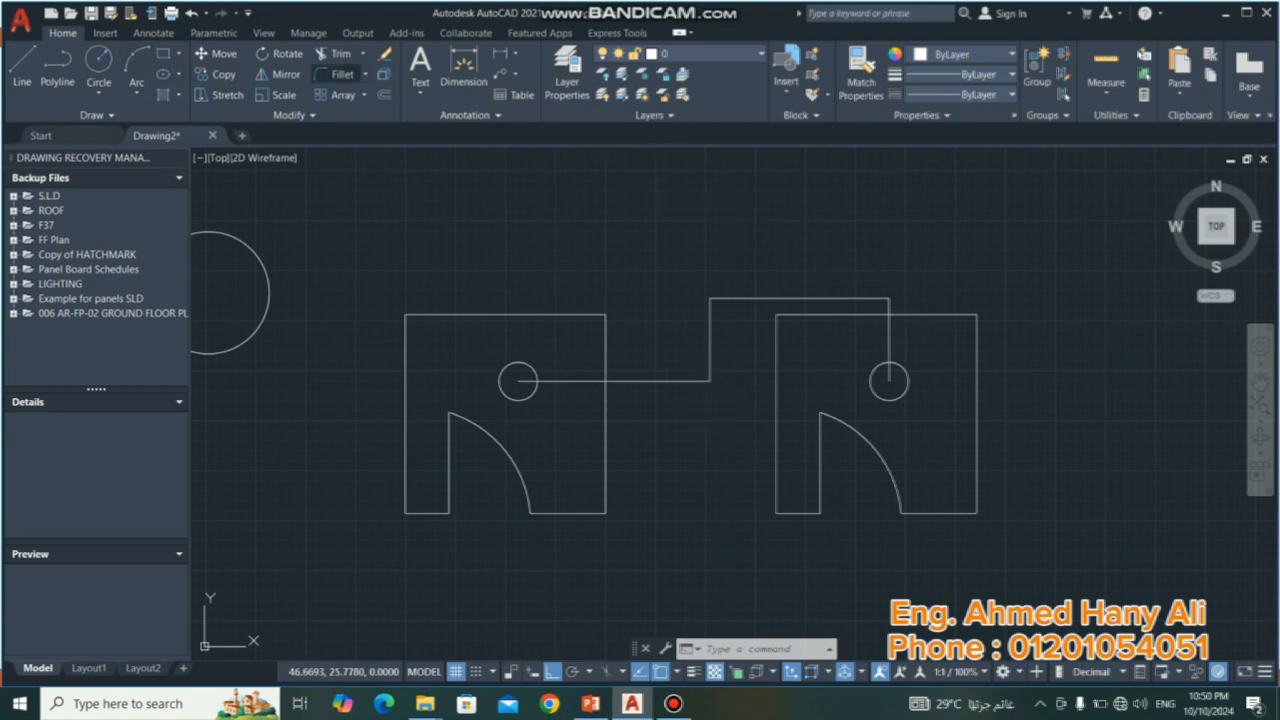
Fillet the lower corner of the connecting line between the two outlines with a radius of 1.
click(340, 74)
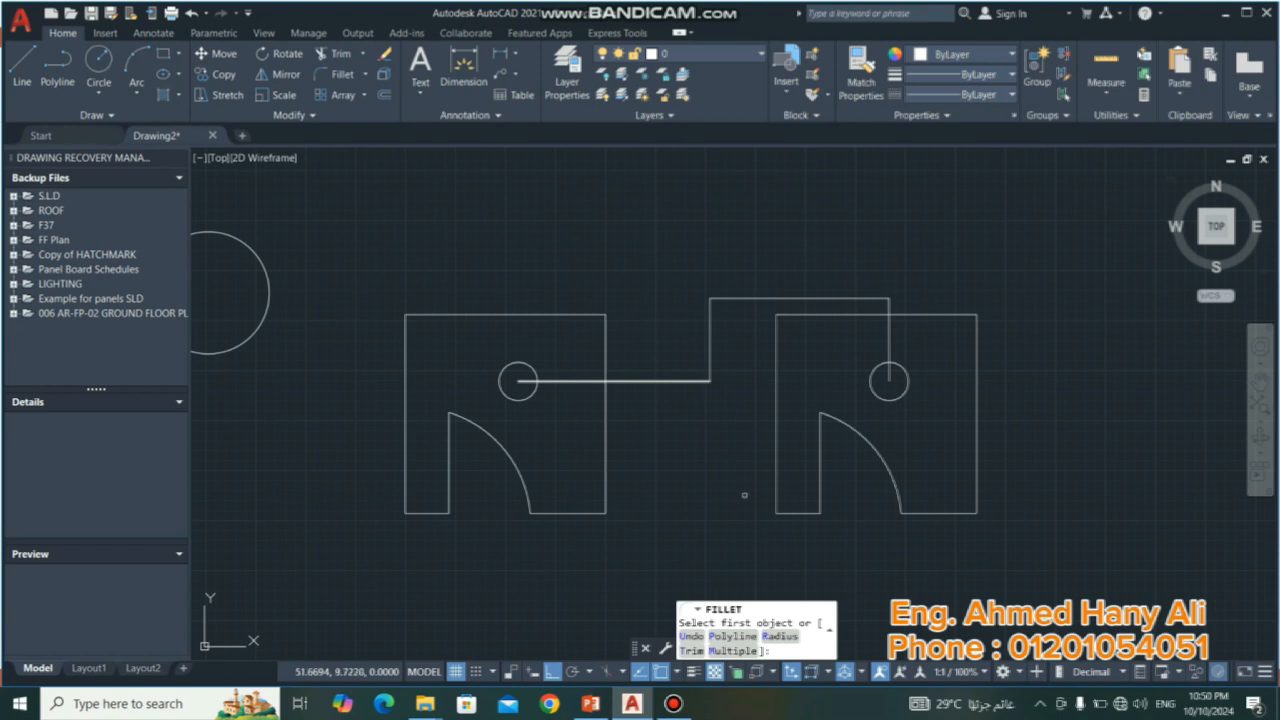
text(R)
key(Return)
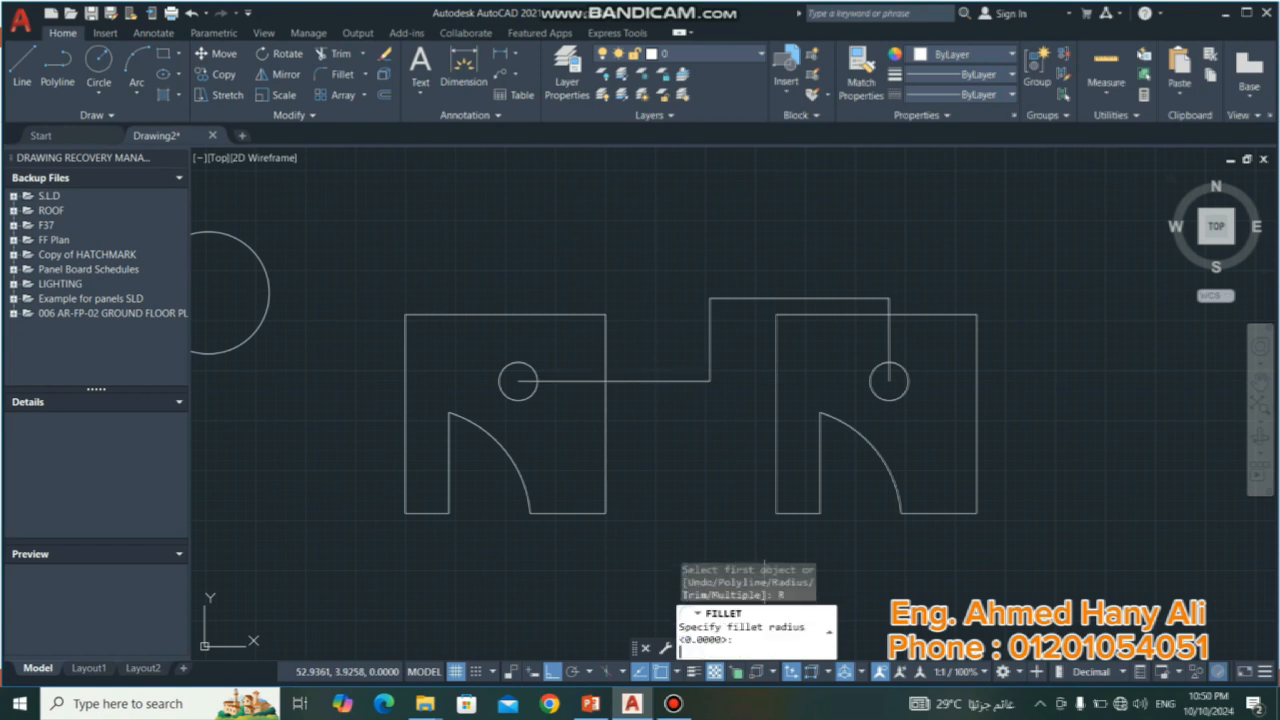
key(Return)
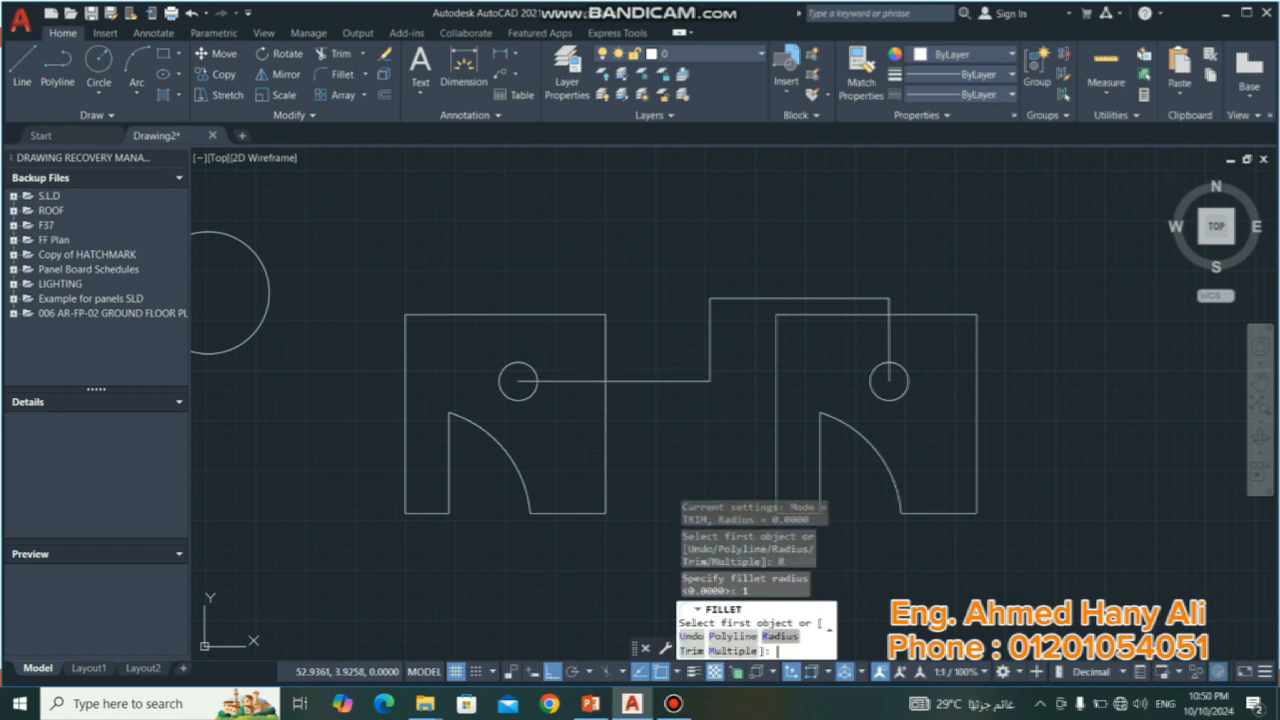
click(704, 369)
click(710, 360)
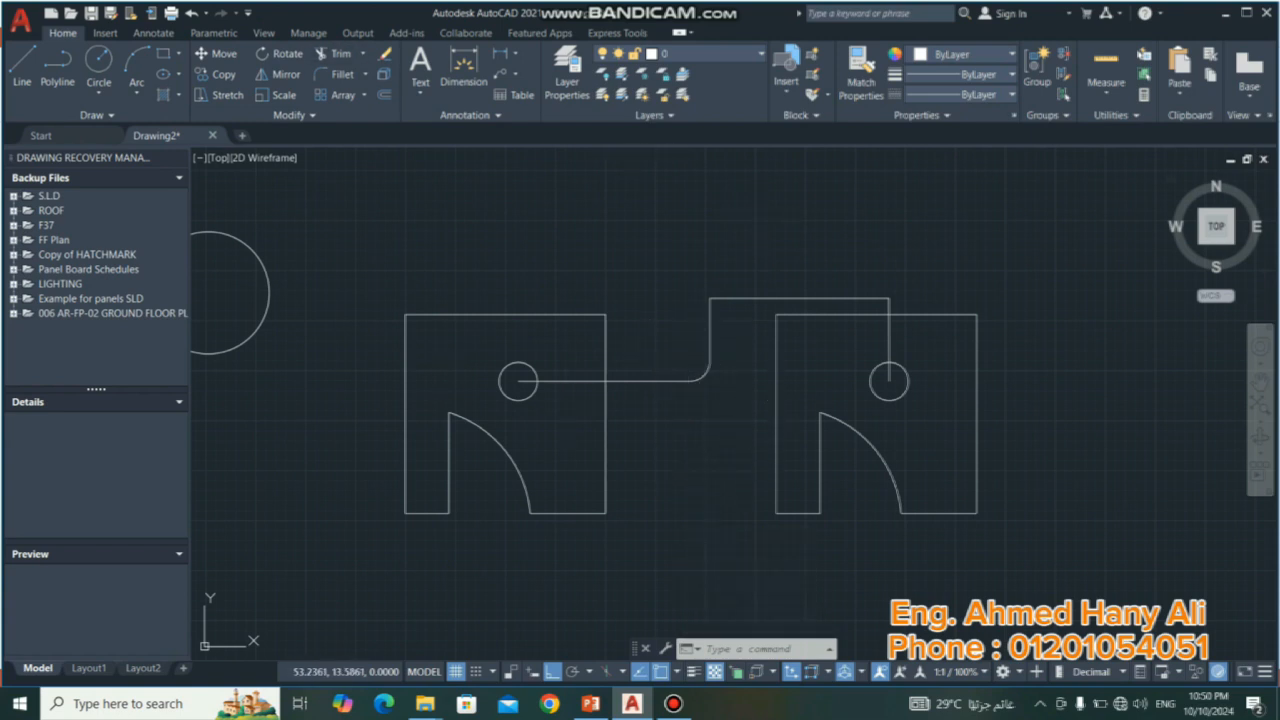
Fillet the two upper corners of the connecting line with the same radius of 1.
key(Return)
click(710, 315)
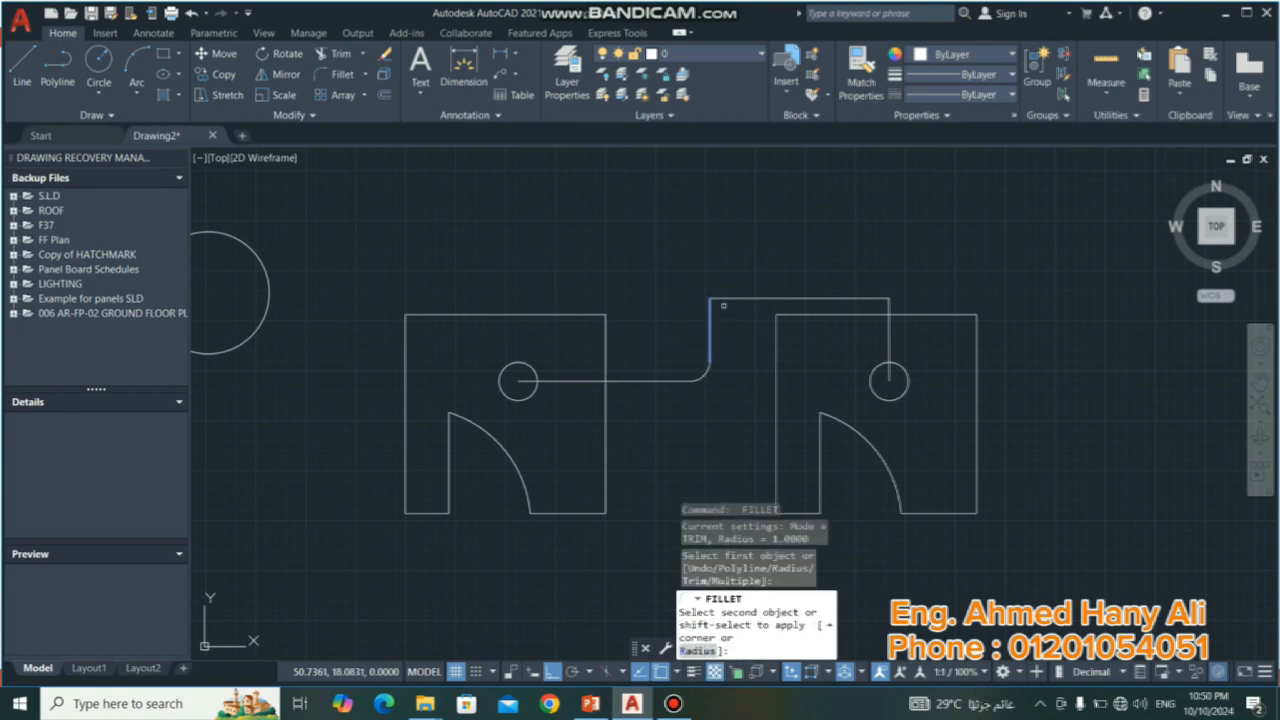
click(738, 297)
key(Return)
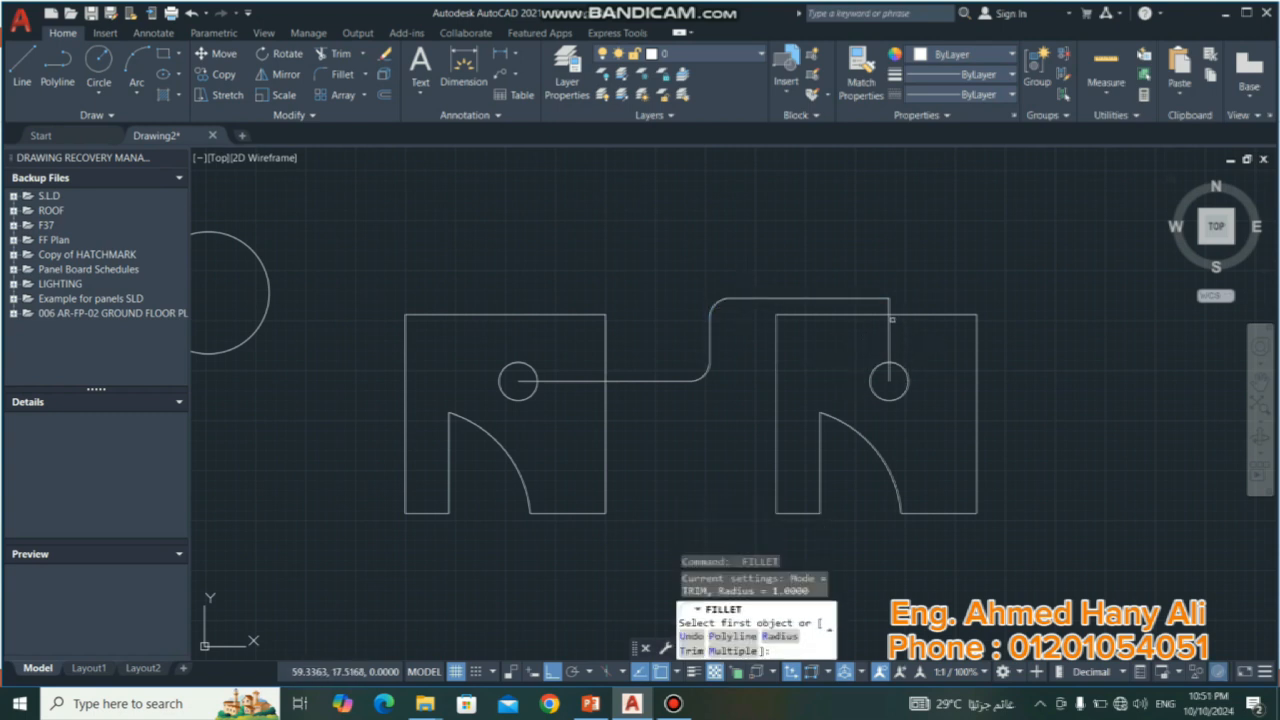
click(890, 316)
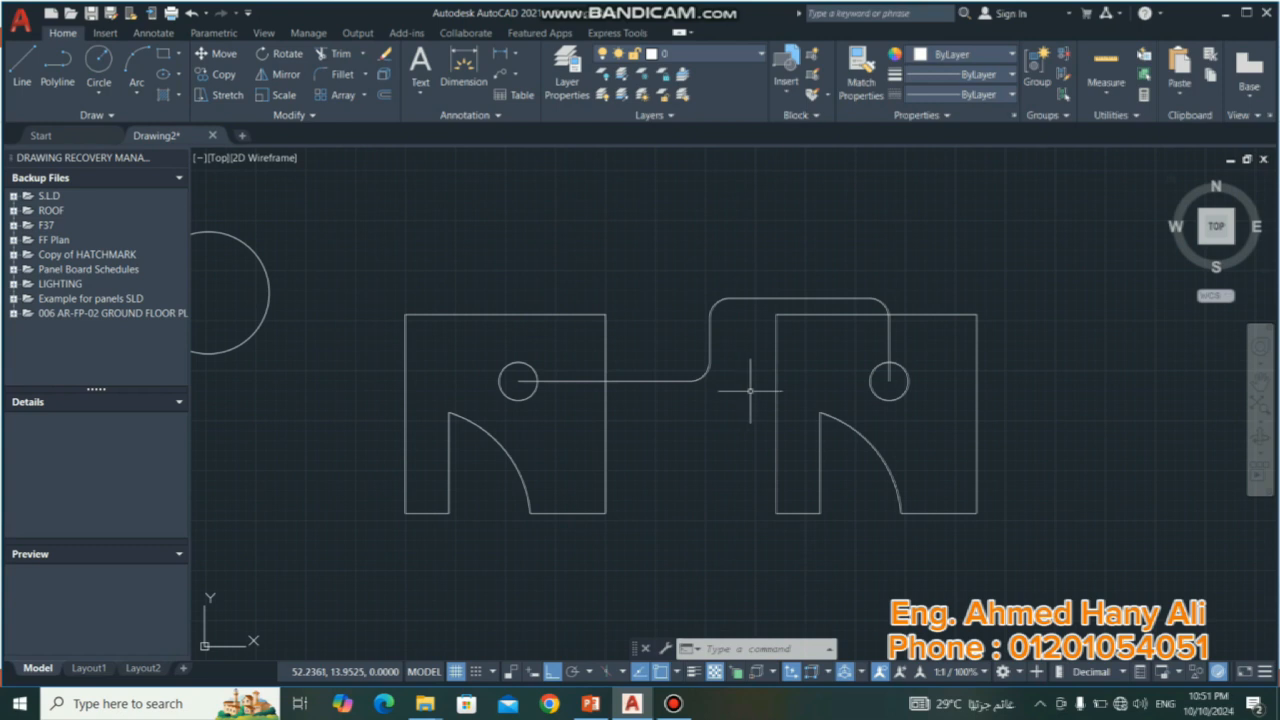
scroll(780, 362, down, 2)
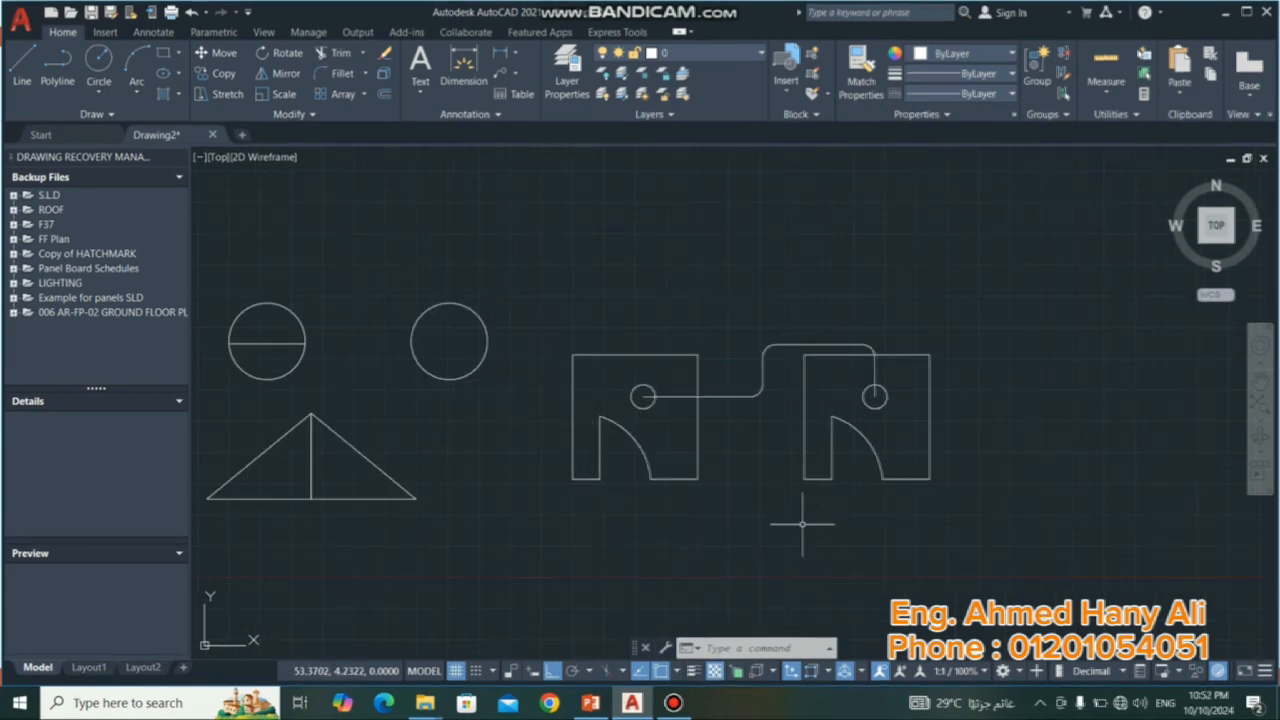